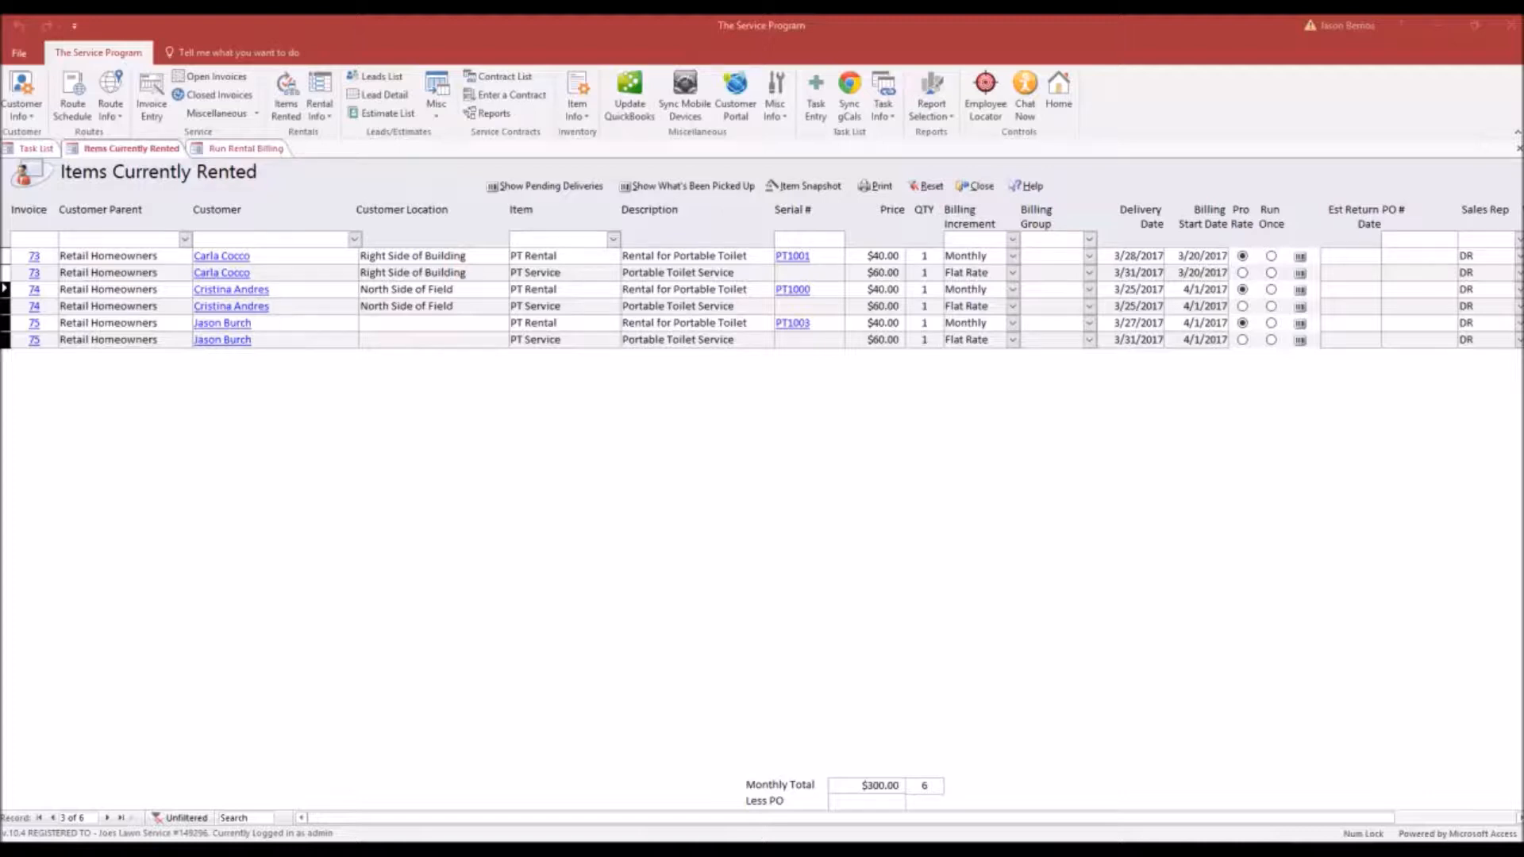
Step: Open the Items Currently Rented list and review the rentals' invoices and billing start dates
left_click(294, 114)
left_click_drag(30, 255, 40, 324)
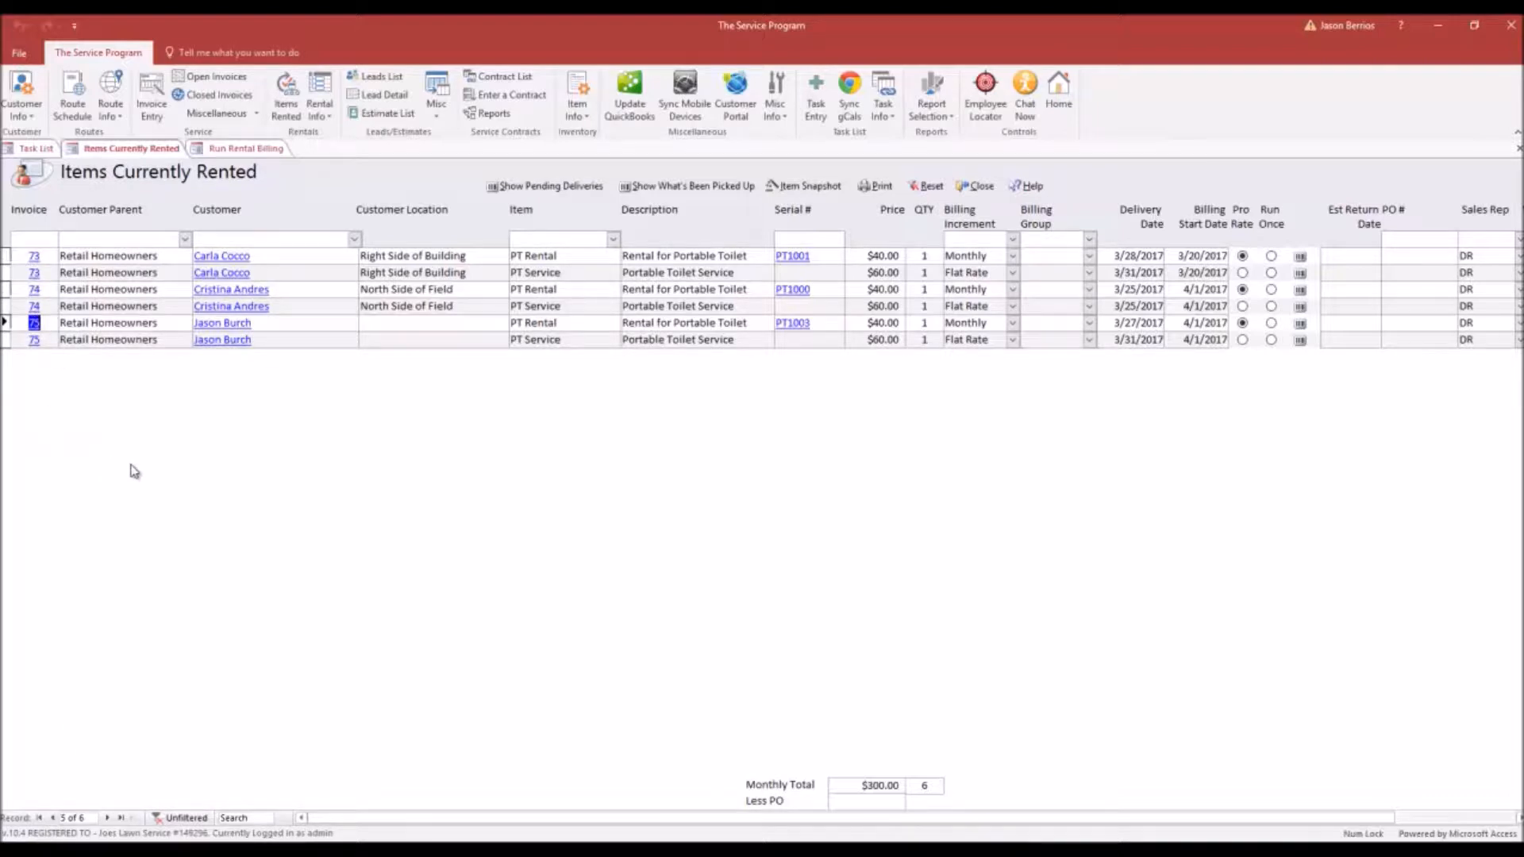
left_click_drag(31, 256, 40, 256)
left_click_drag(1181, 256, 1232, 275)
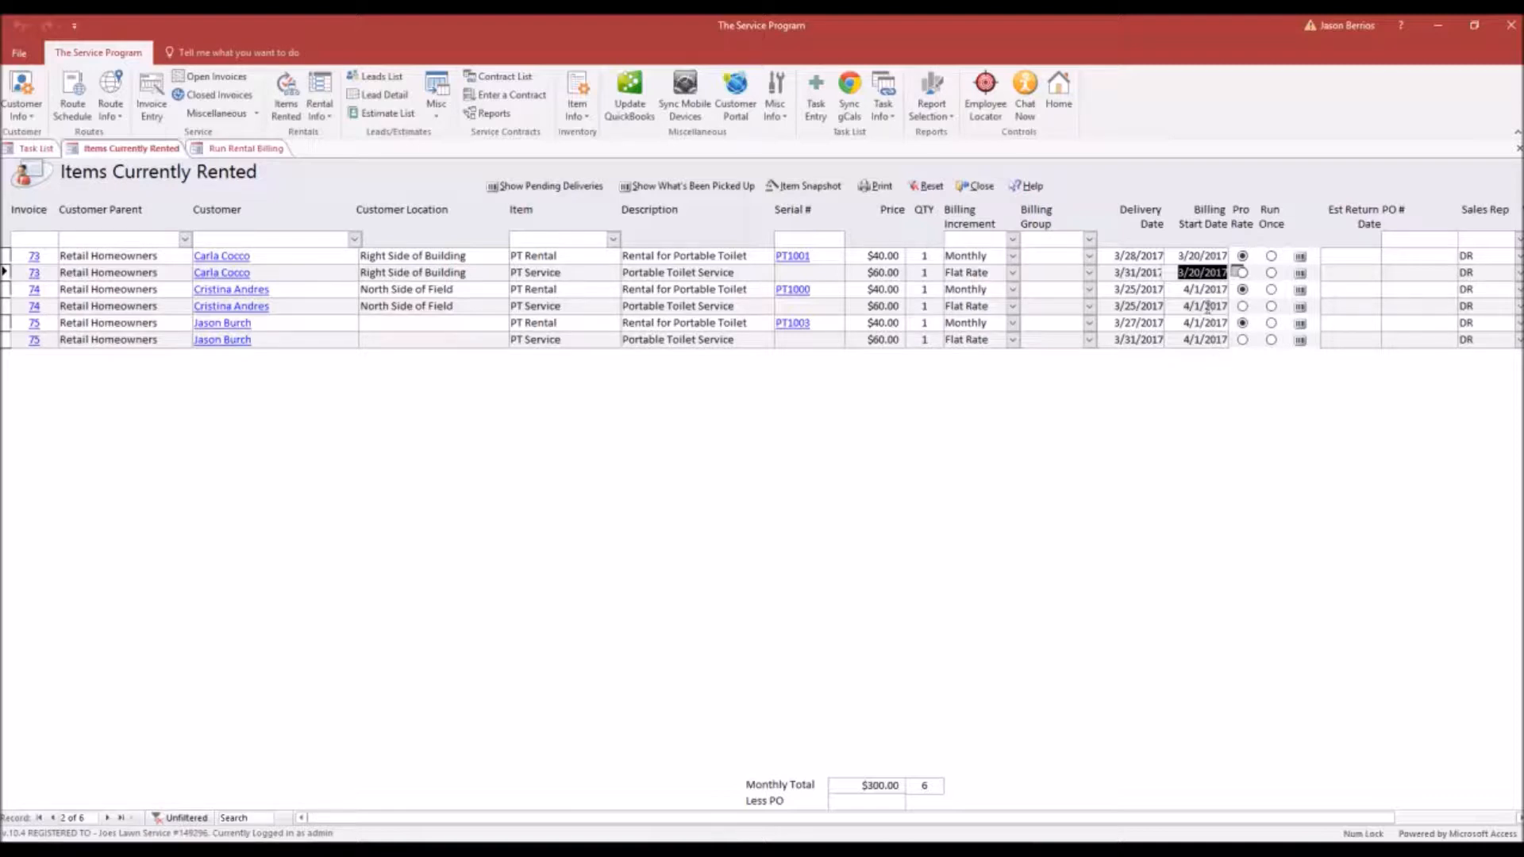
left_click_drag(1184, 290, 1221, 310)
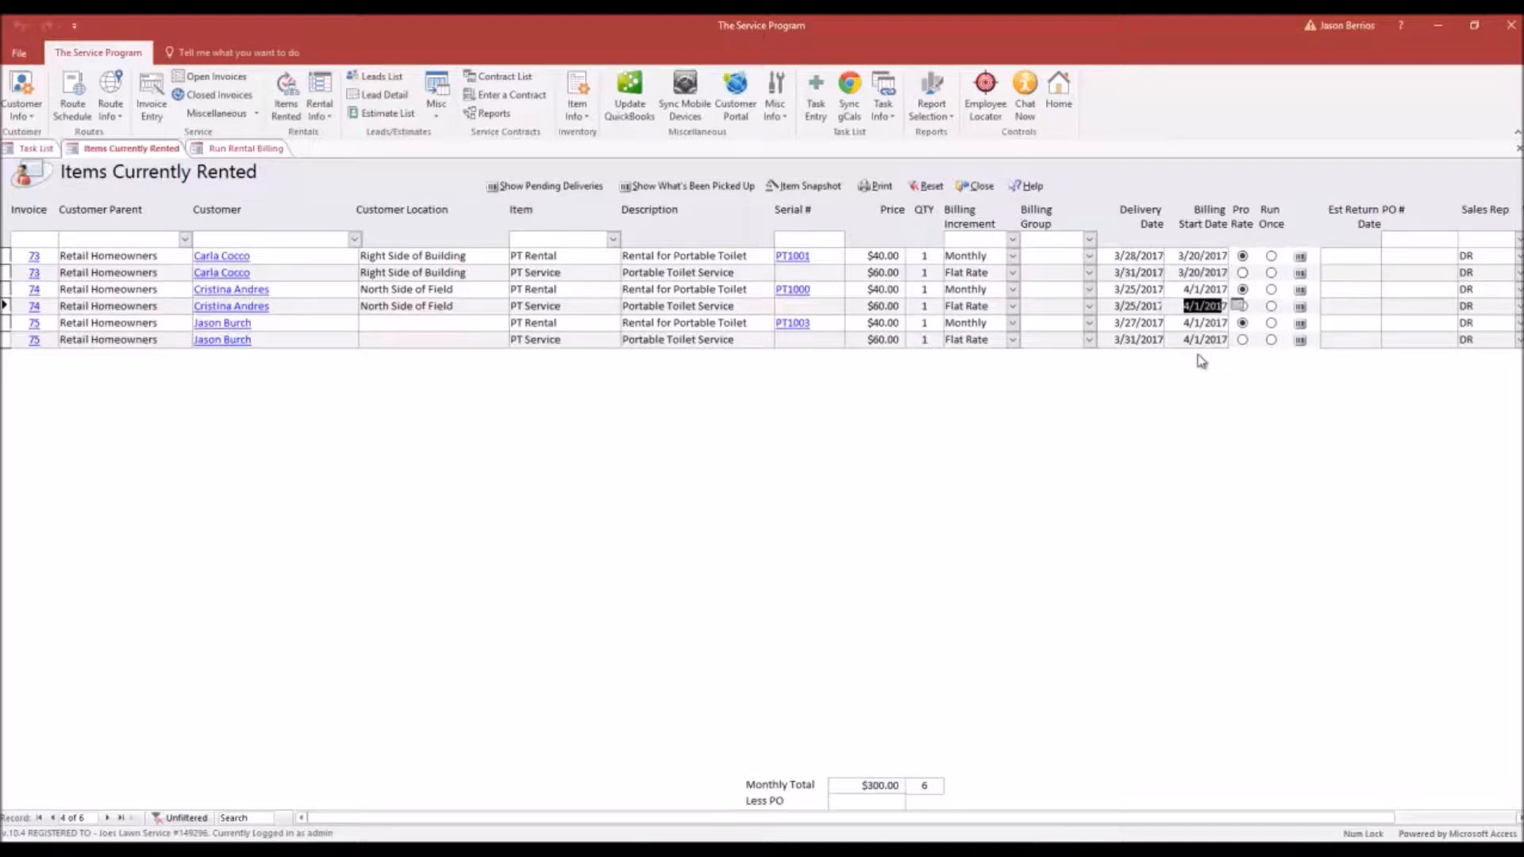
Step: Open the rental transaction for the Right Side of Building items and check the PT Rental line's description and billing start date
left_click(35, 272)
left_click(34, 272)
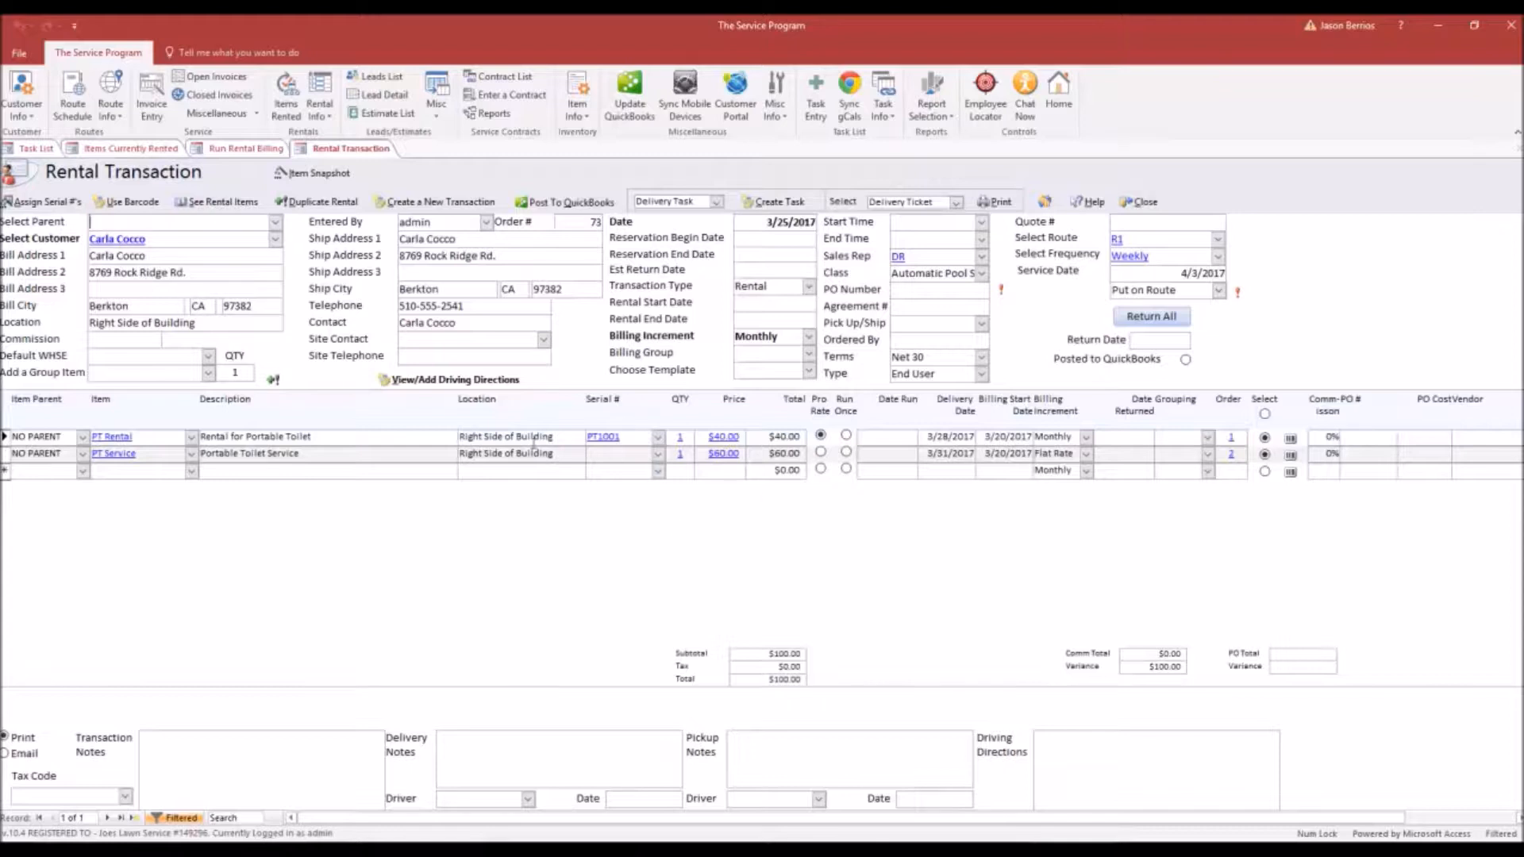
left_click_drag(364, 441, 196, 440)
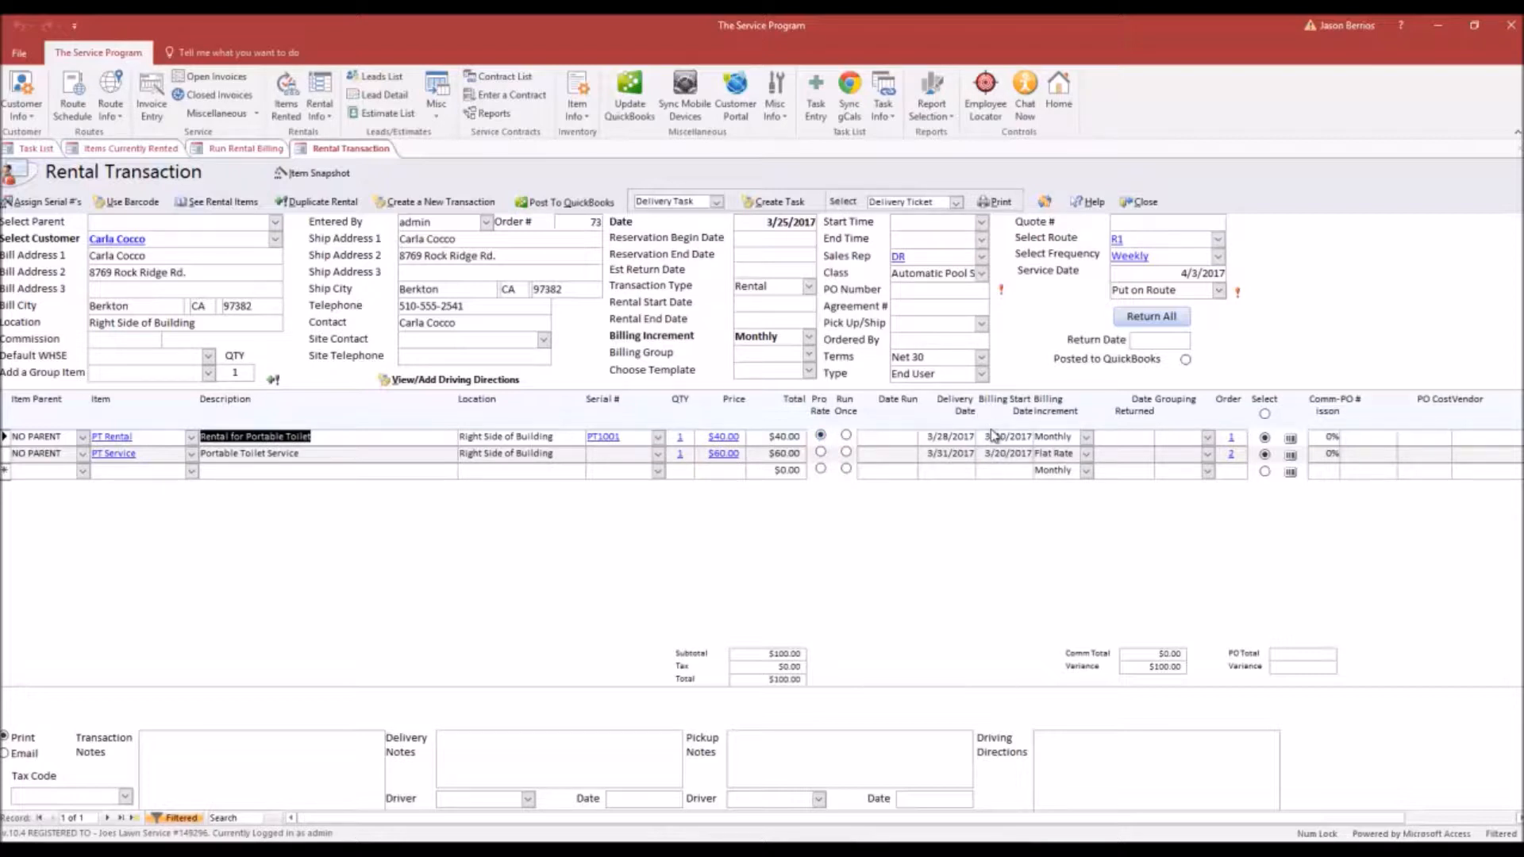
left_click_drag(985, 436, 1032, 437)
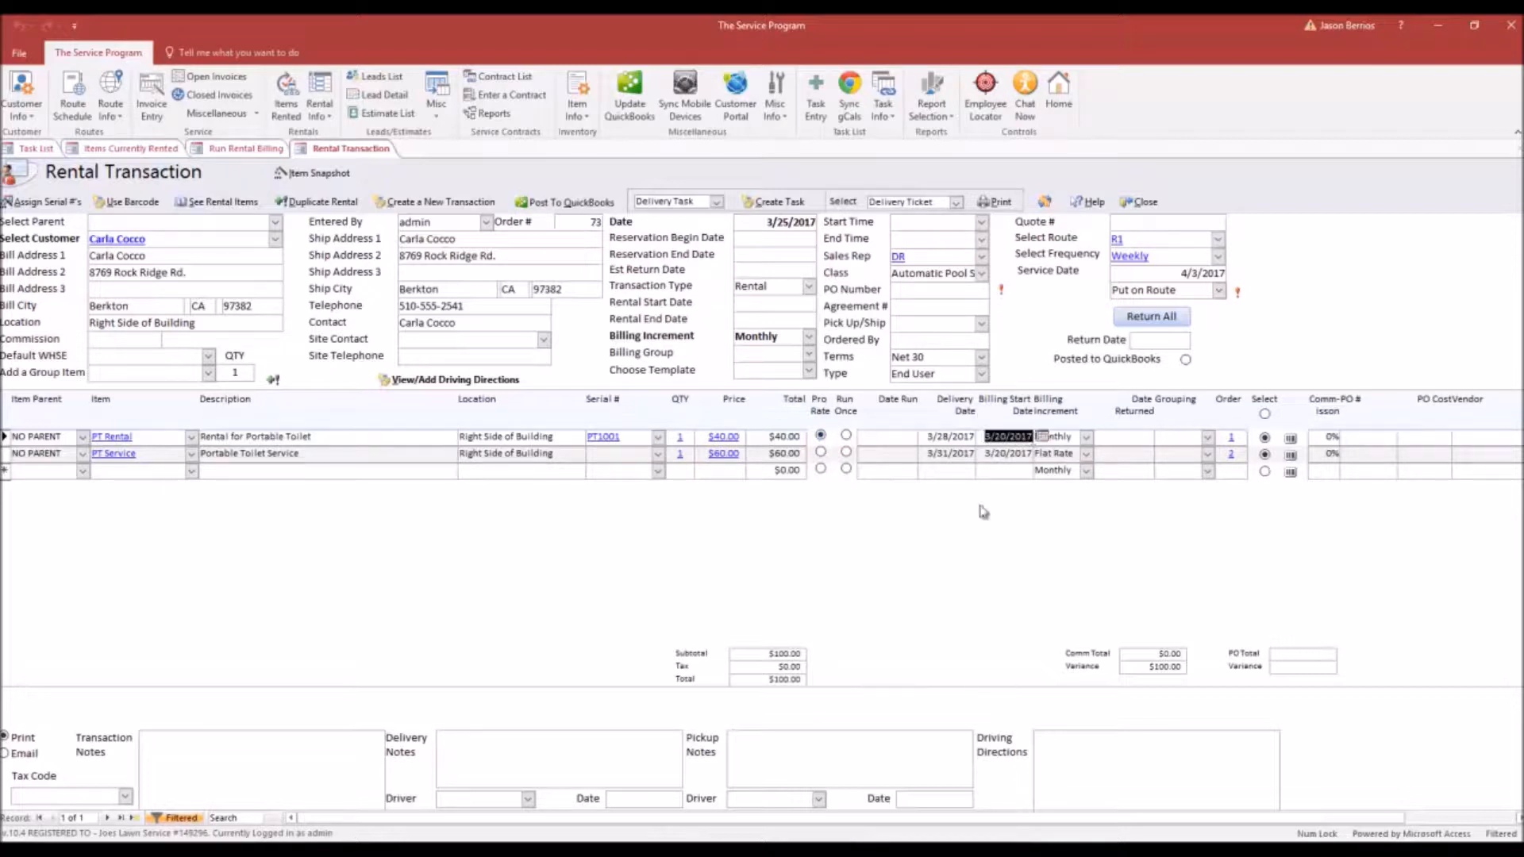
Step: Check the PT Service line's description, billing increment, price and billing start date, and close the rental transaction
left_click(318, 455)
left_click_drag(317, 455, 195, 456)
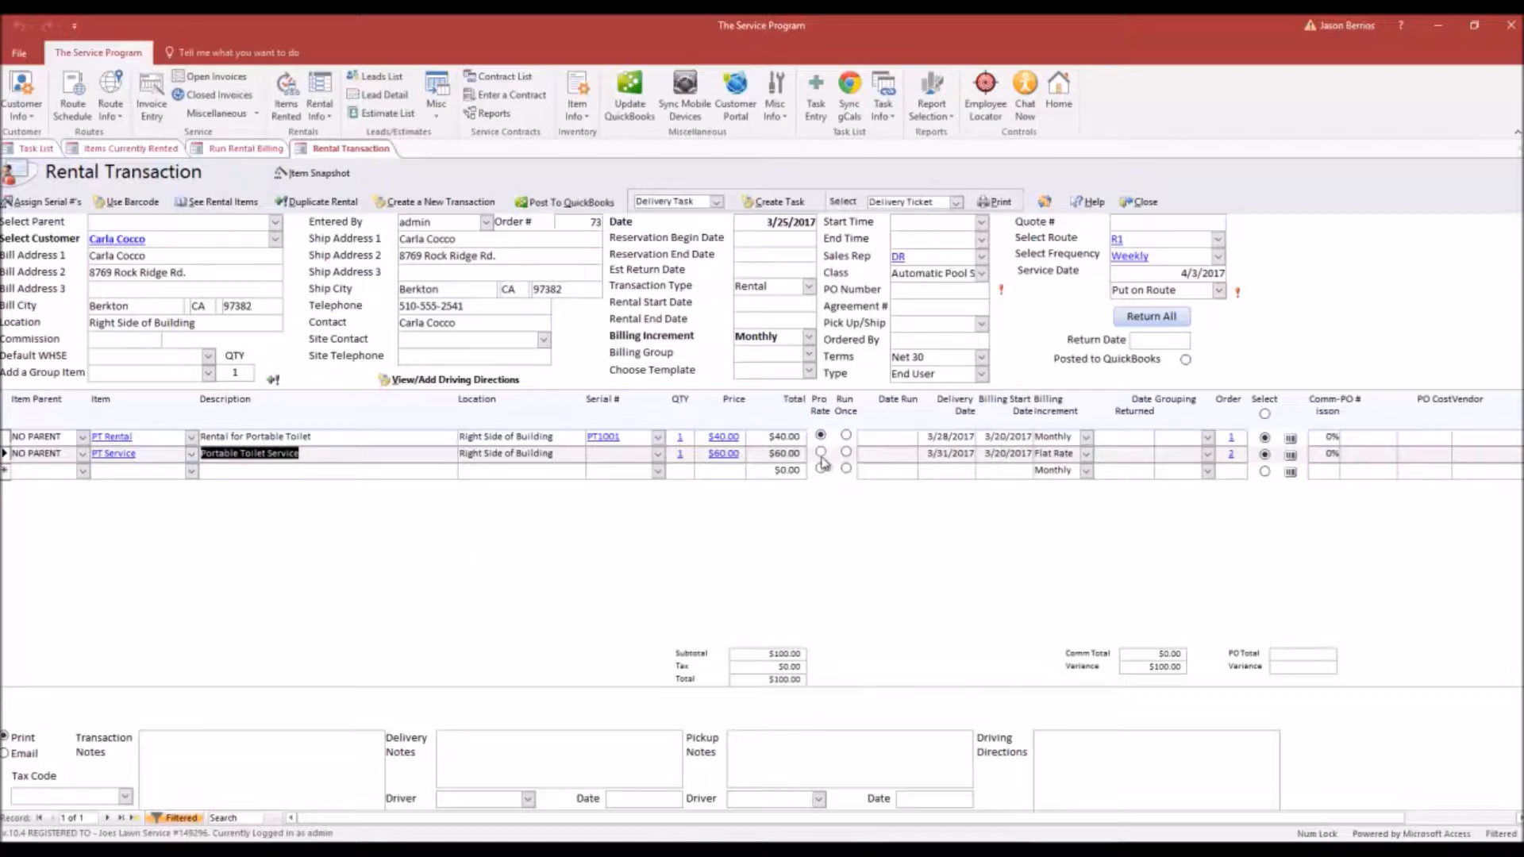
left_click_drag(1077, 453, 1032, 453)
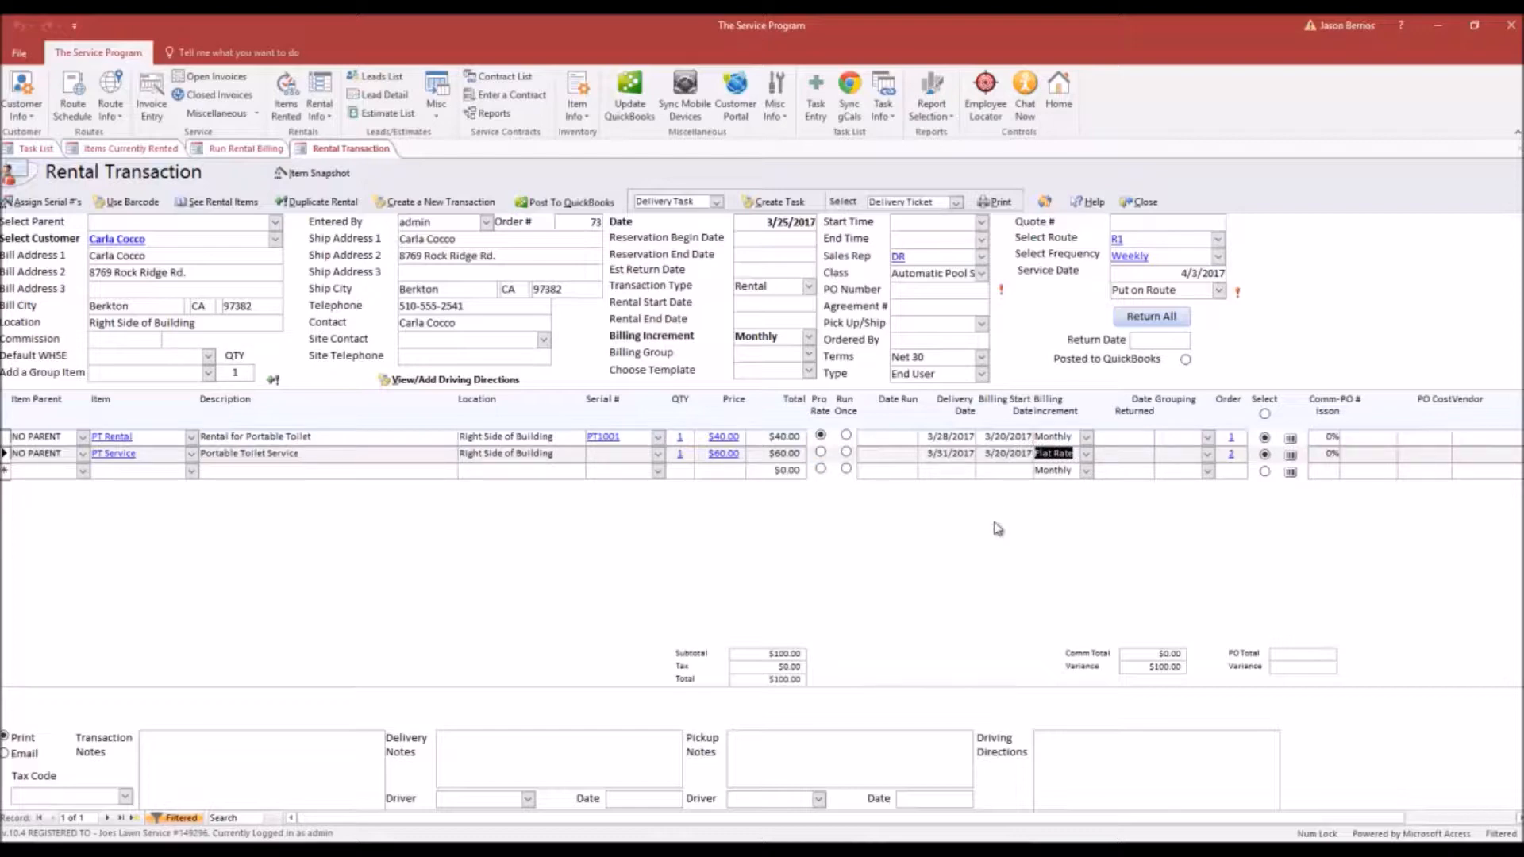
left_click_drag(708, 454, 743, 454)
left_click(886, 454)
left_click_drag(985, 437, 991, 476)
left_click(985, 456)
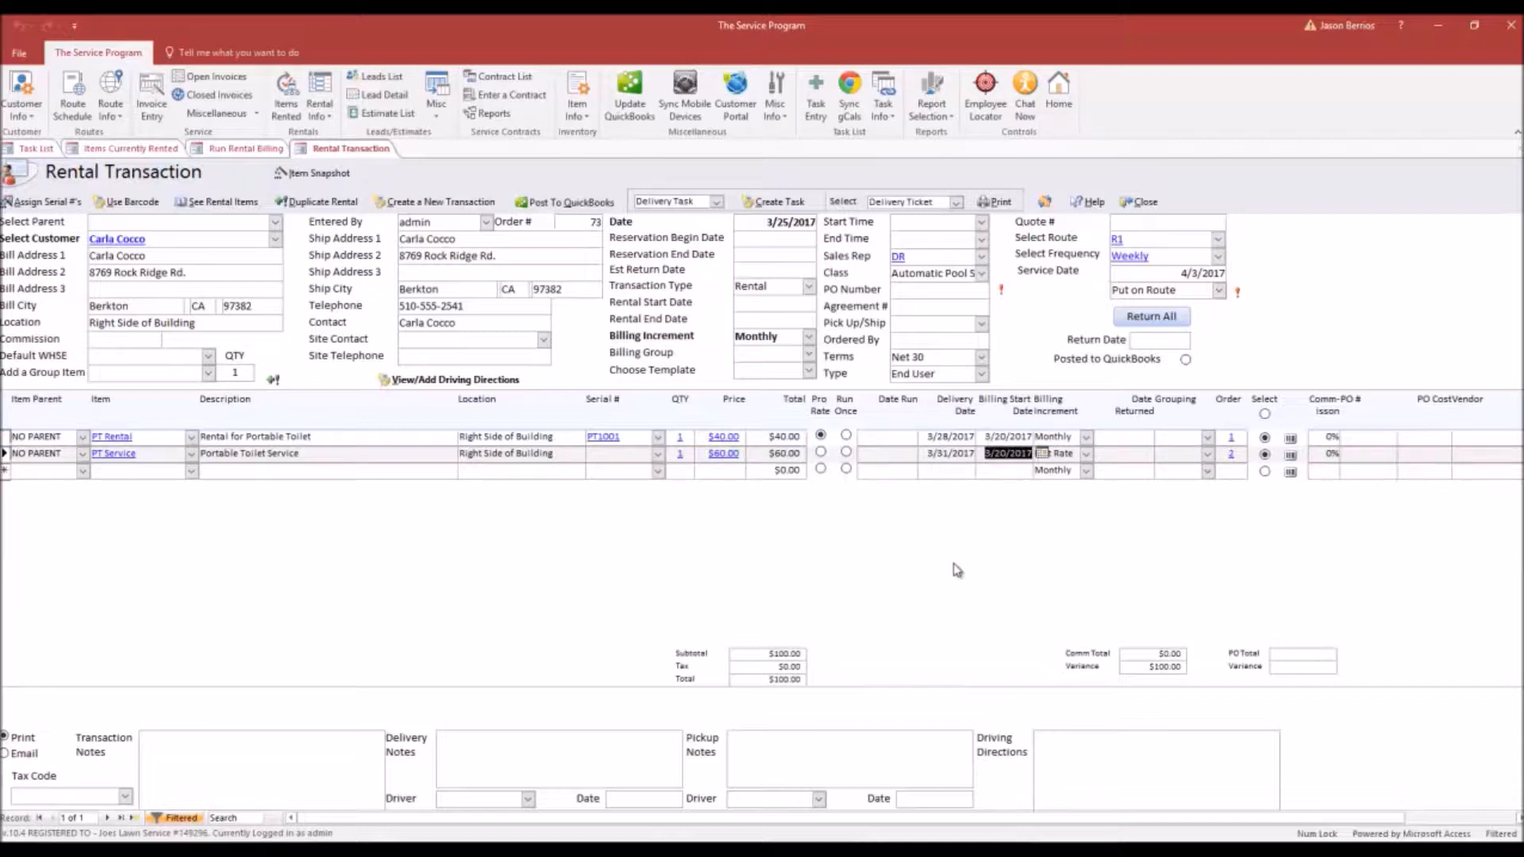
left_click(1149, 203)
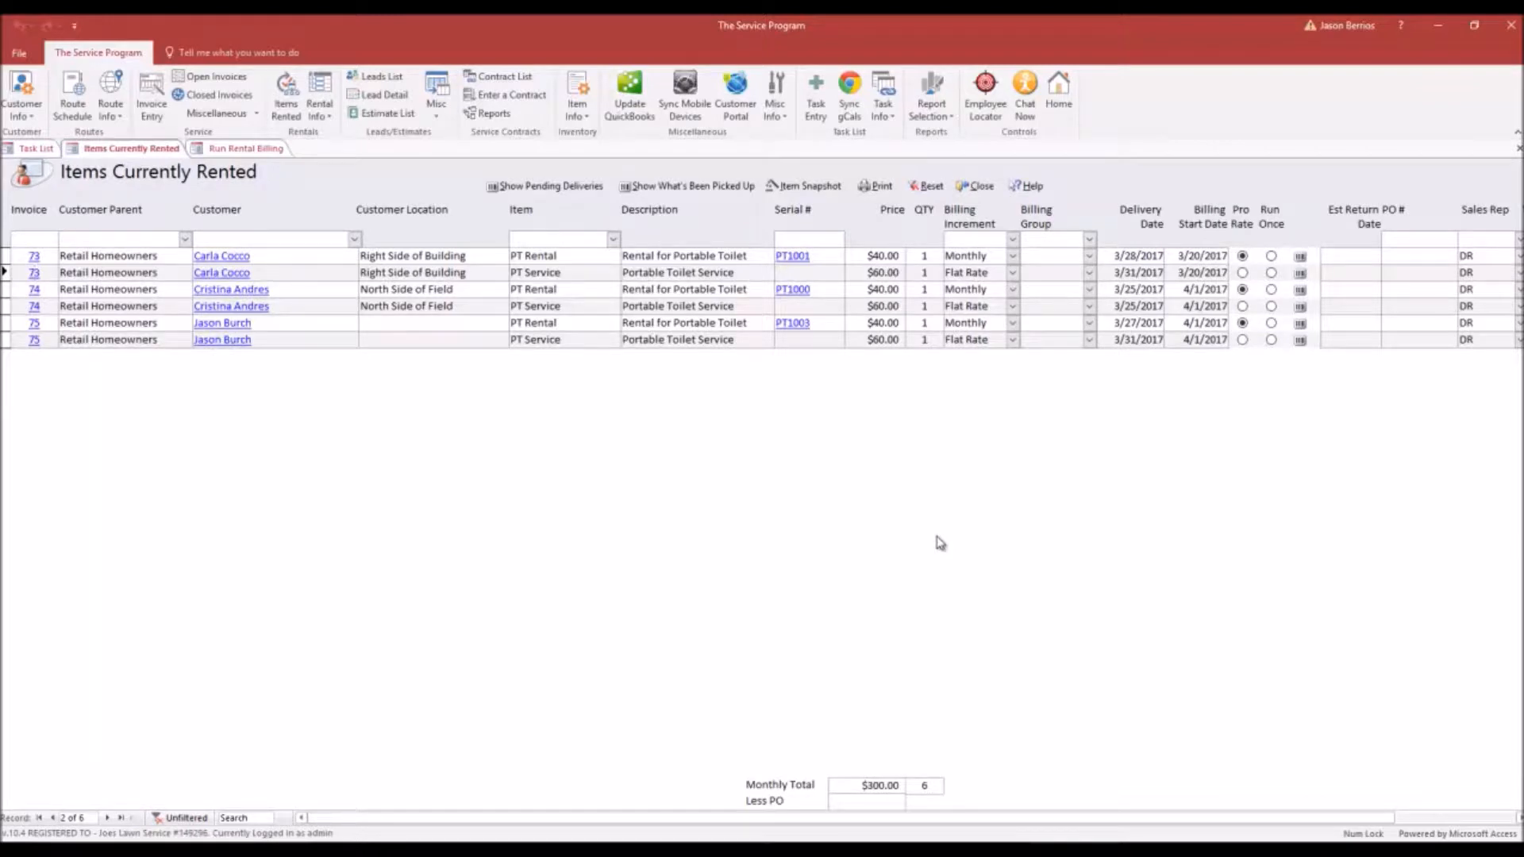
Step: Compare the billing start dates of the Right Side of Building items with those of the other currently rented items
left_click(1175, 257)
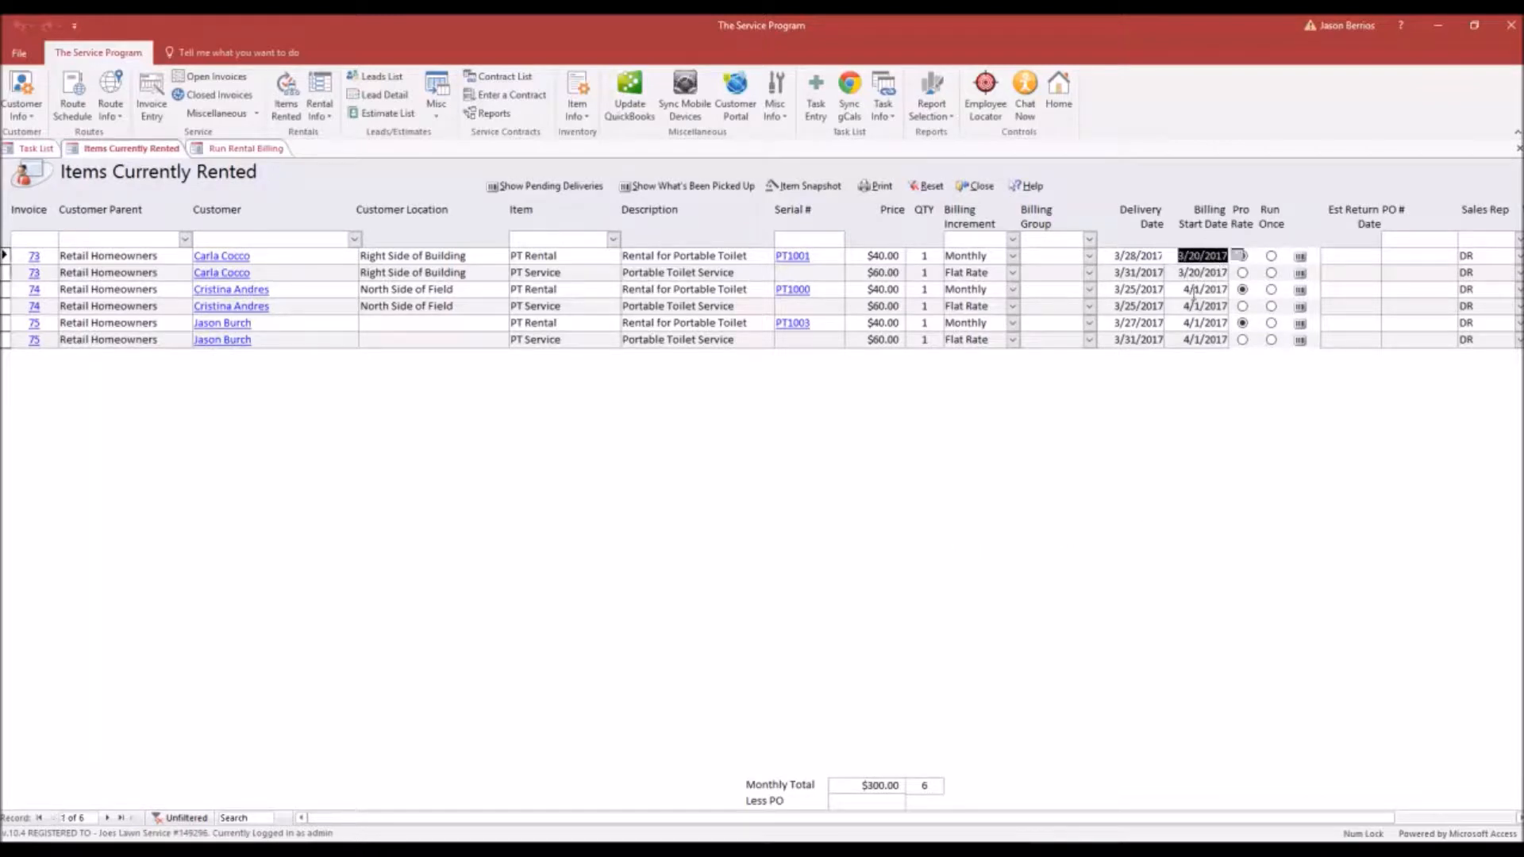
left_click_drag(253, 272, 192, 273)
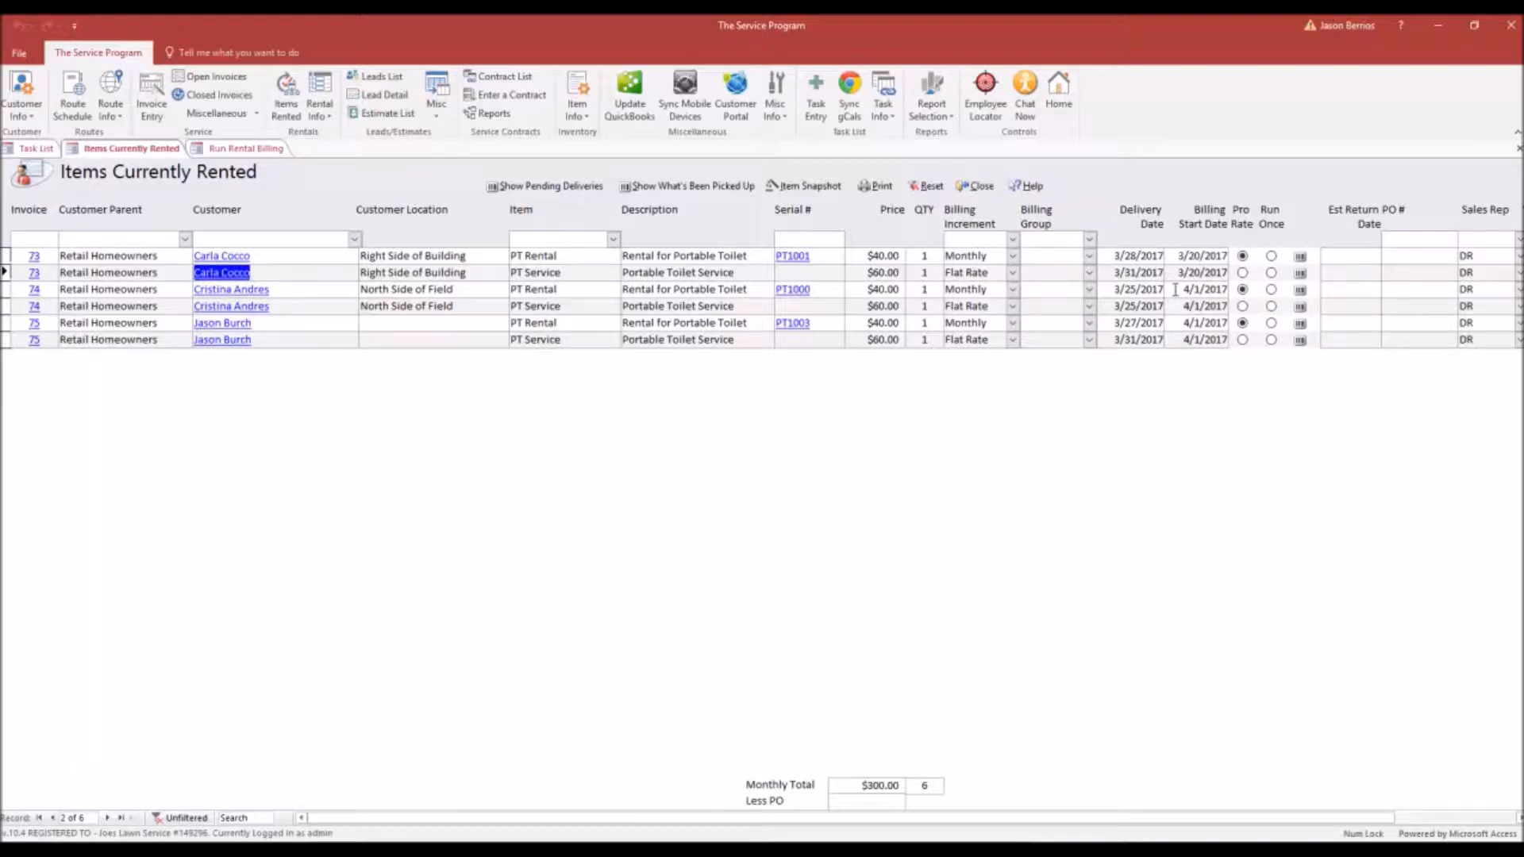
left_click_drag(1181, 290, 1227, 340)
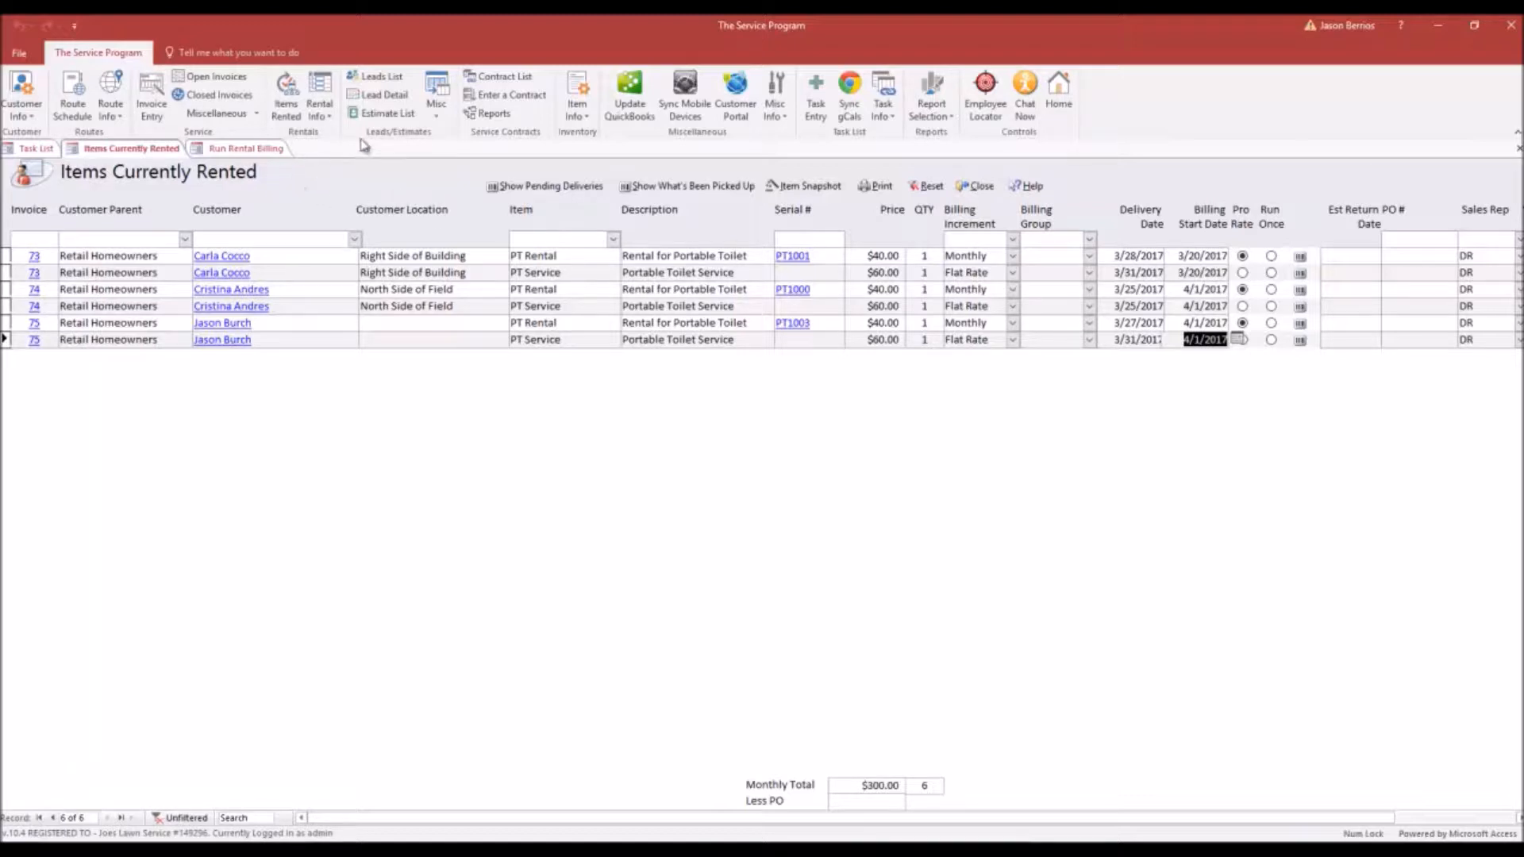
Step: Open the rental Run Billing form and view the calendar for the billing end date without changing it
left_click(326, 121)
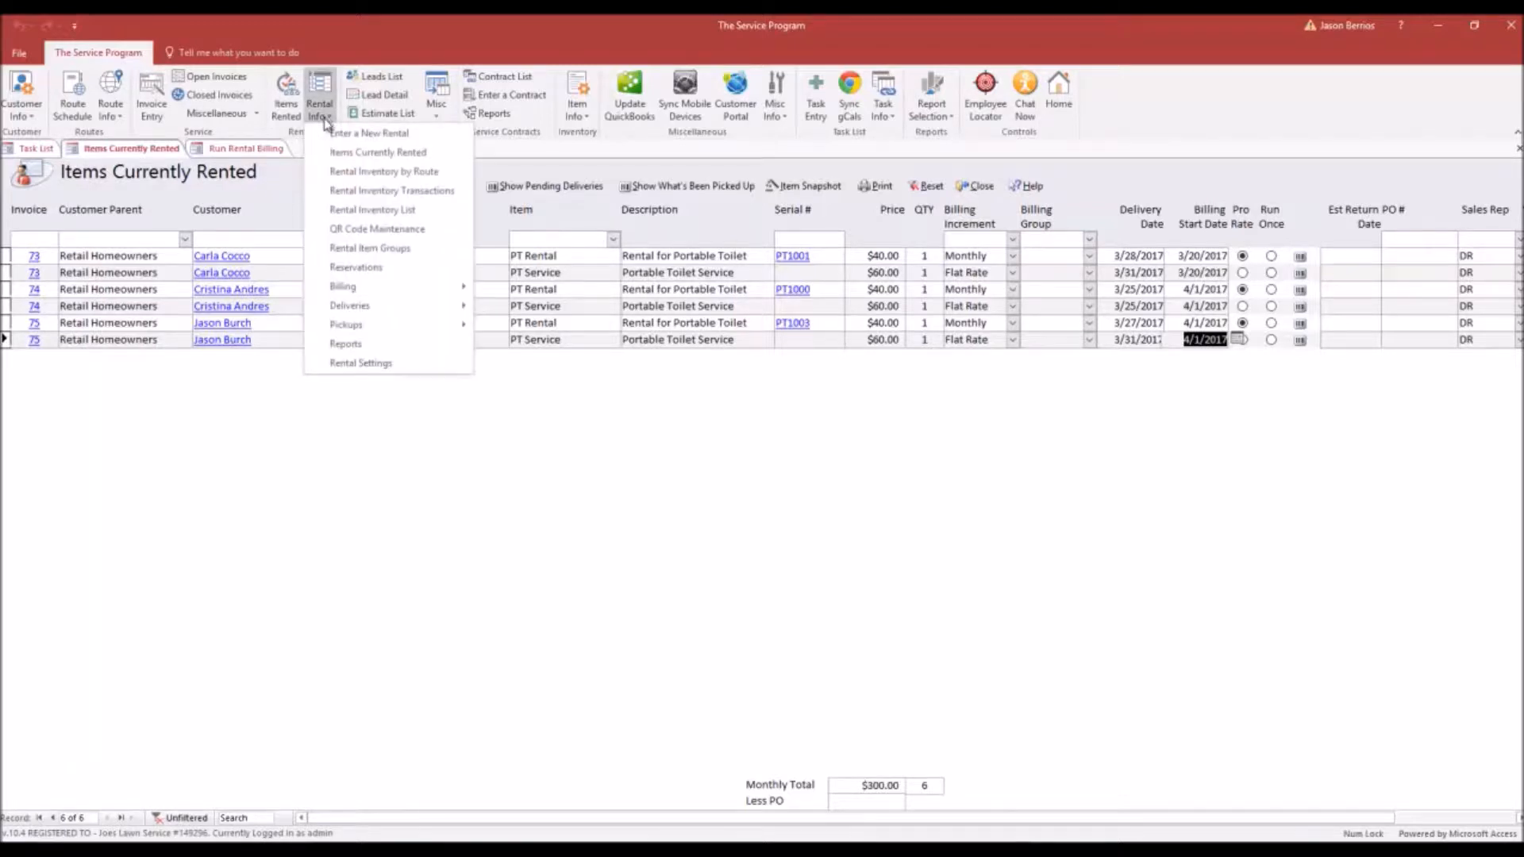
mouse_move(349, 287)
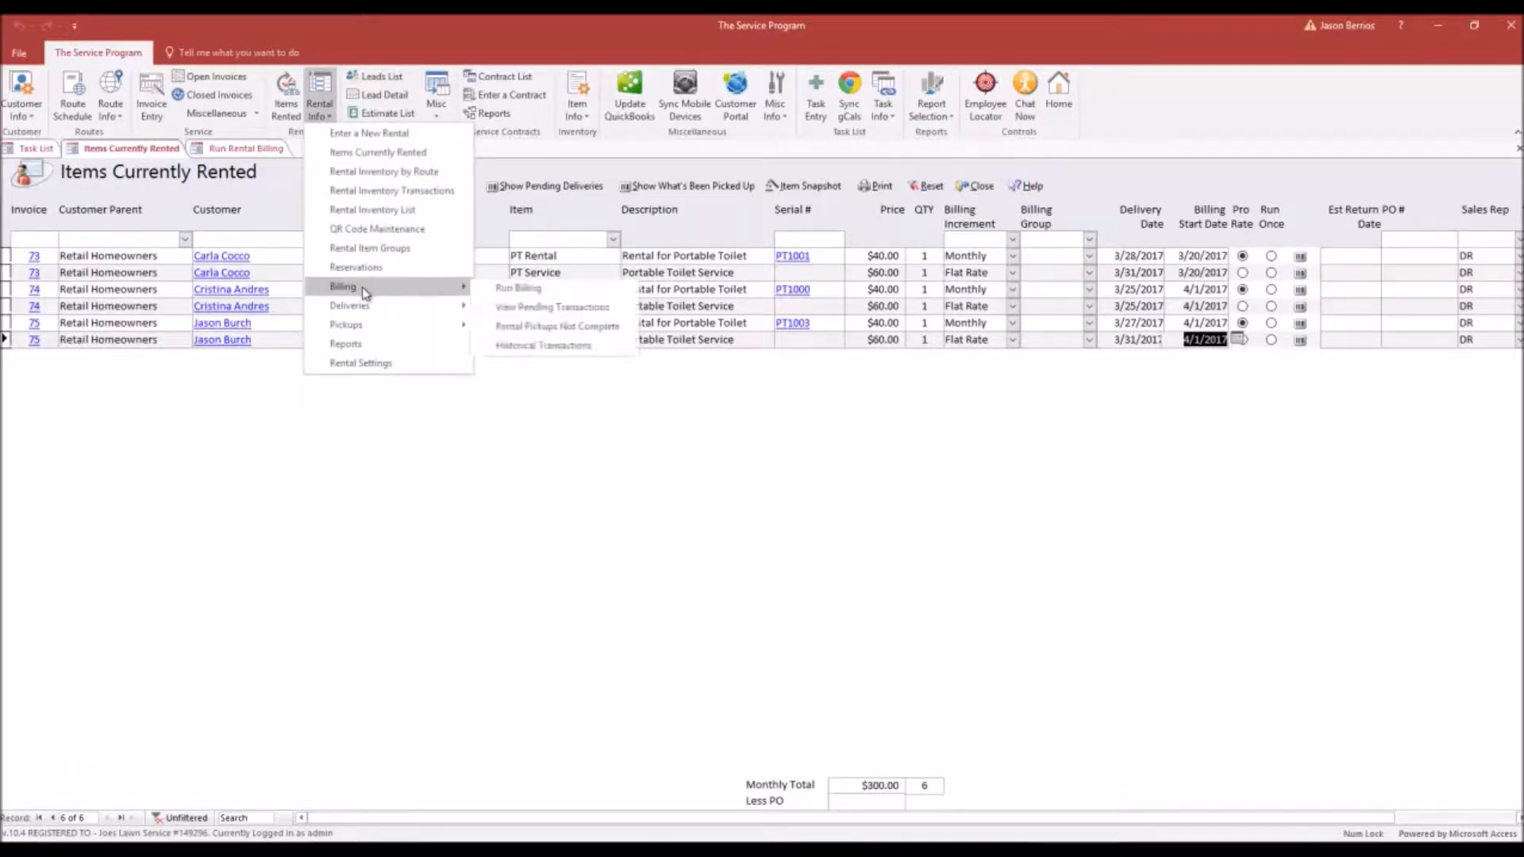
left_click(510, 288)
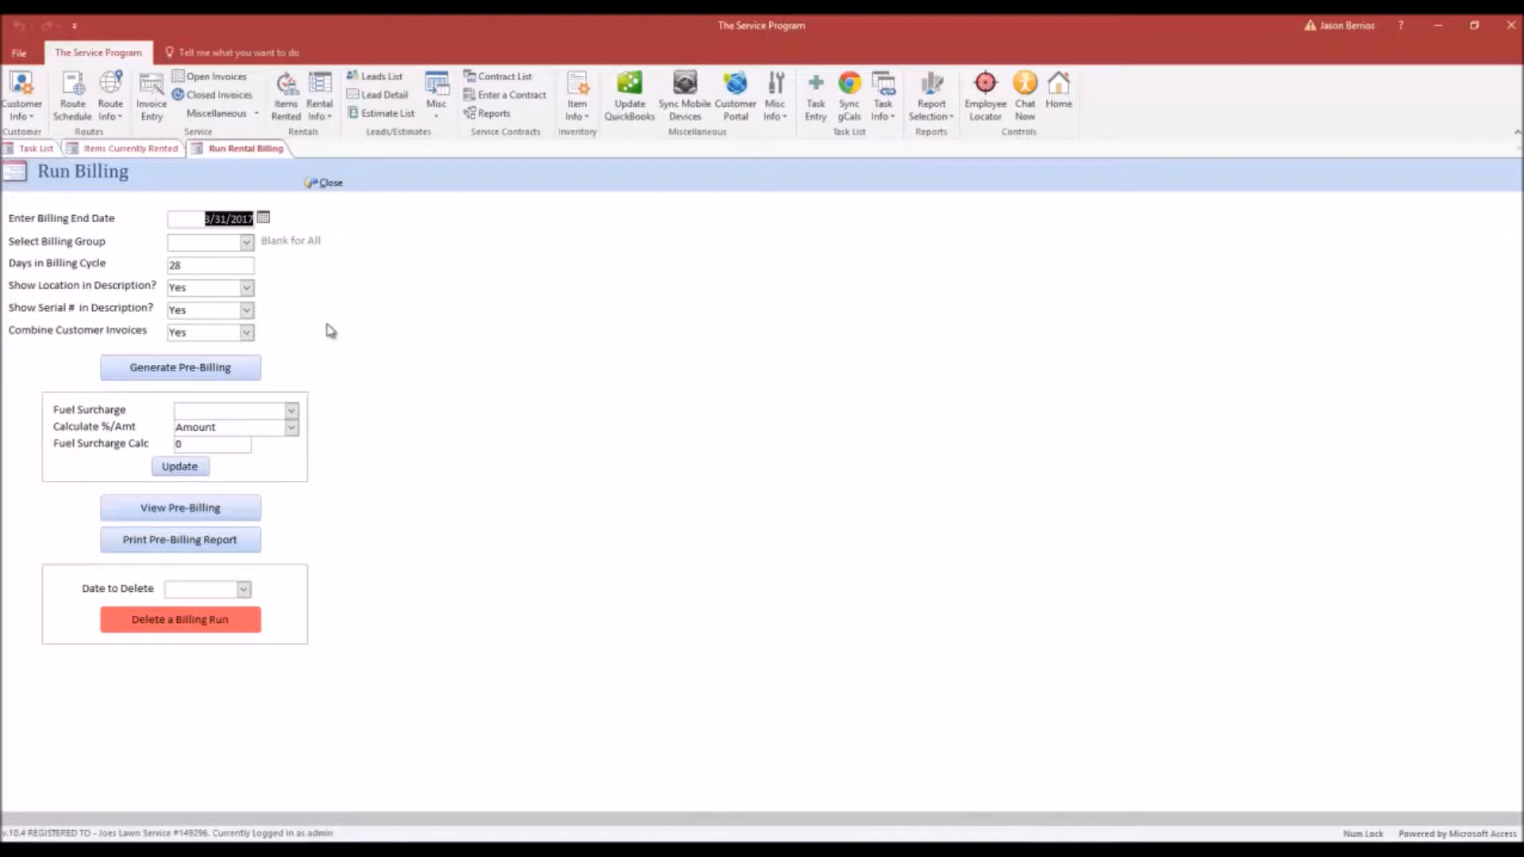
left_click(264, 219)
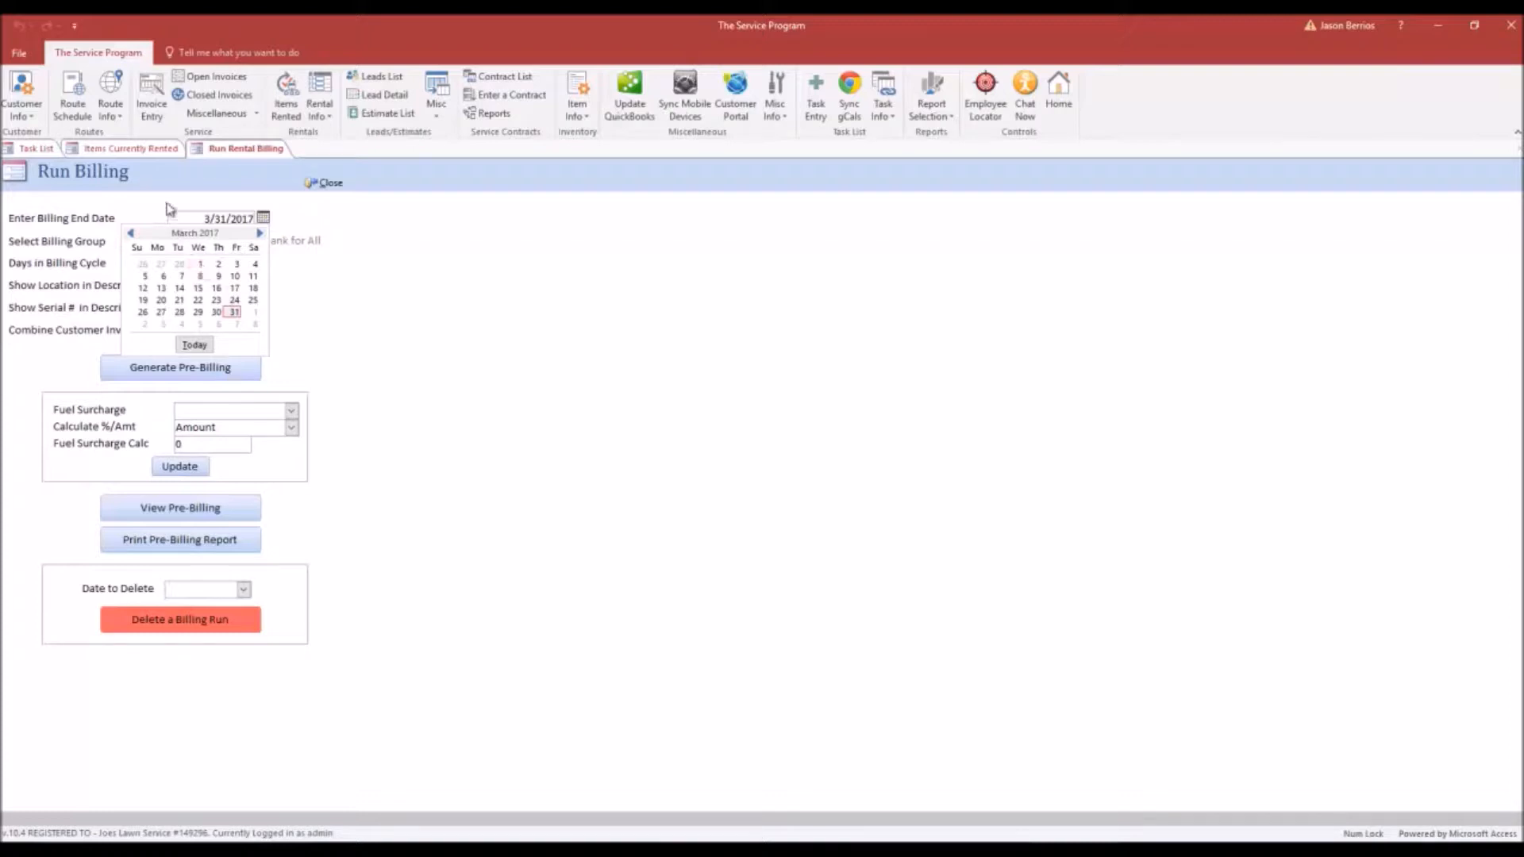
left_click(152, 154)
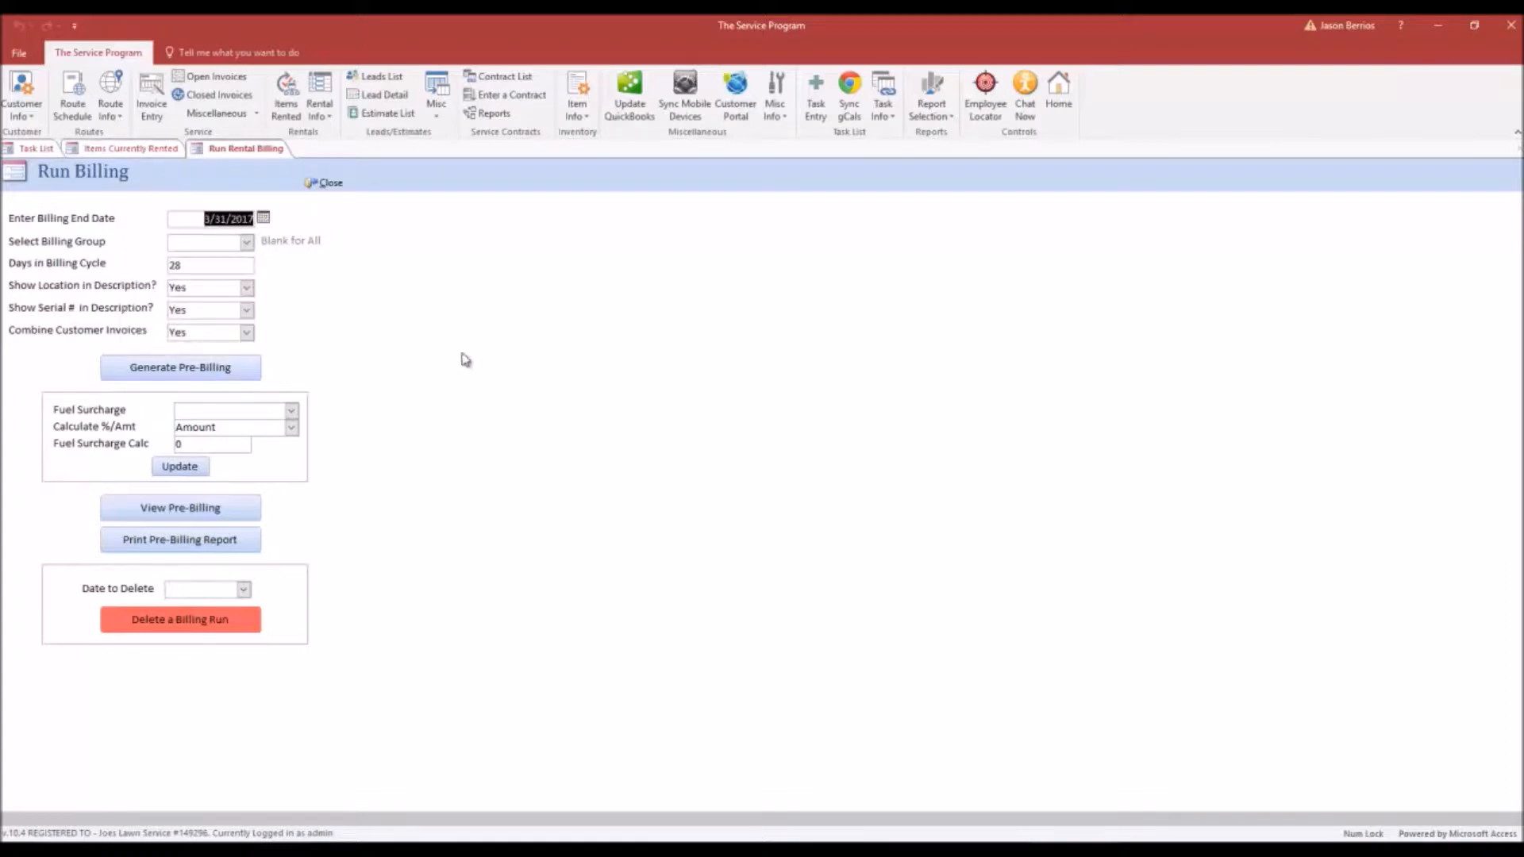
Step: Compare the billing start dates of the first rental and the 4/1/2017 rentals with the billing end date in the Run Billing form
left_click(129, 148)
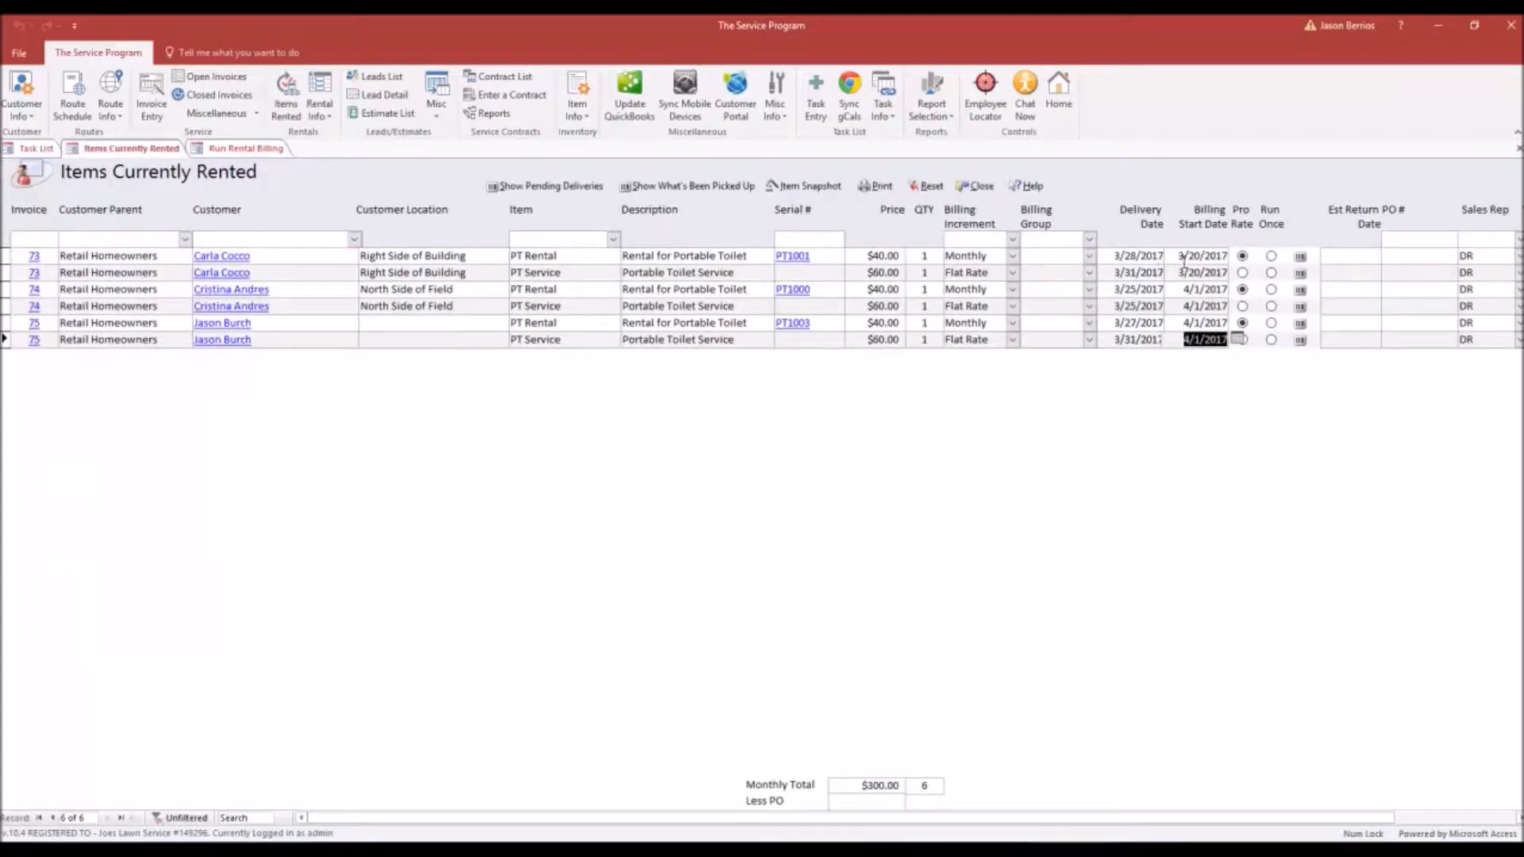
left_click_drag(1180, 257, 1234, 256)
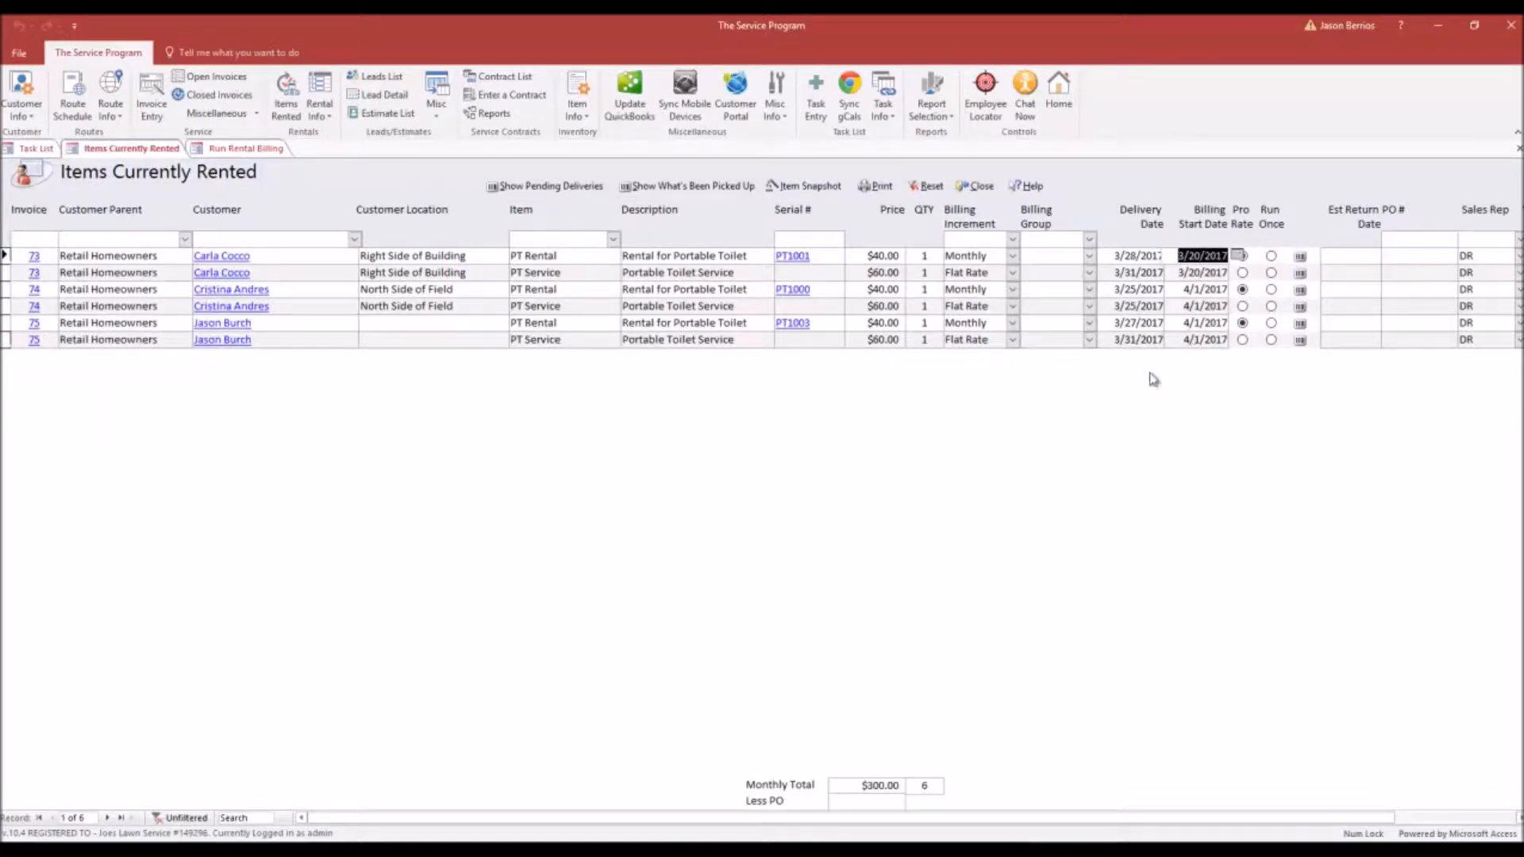
left_click(246, 149)
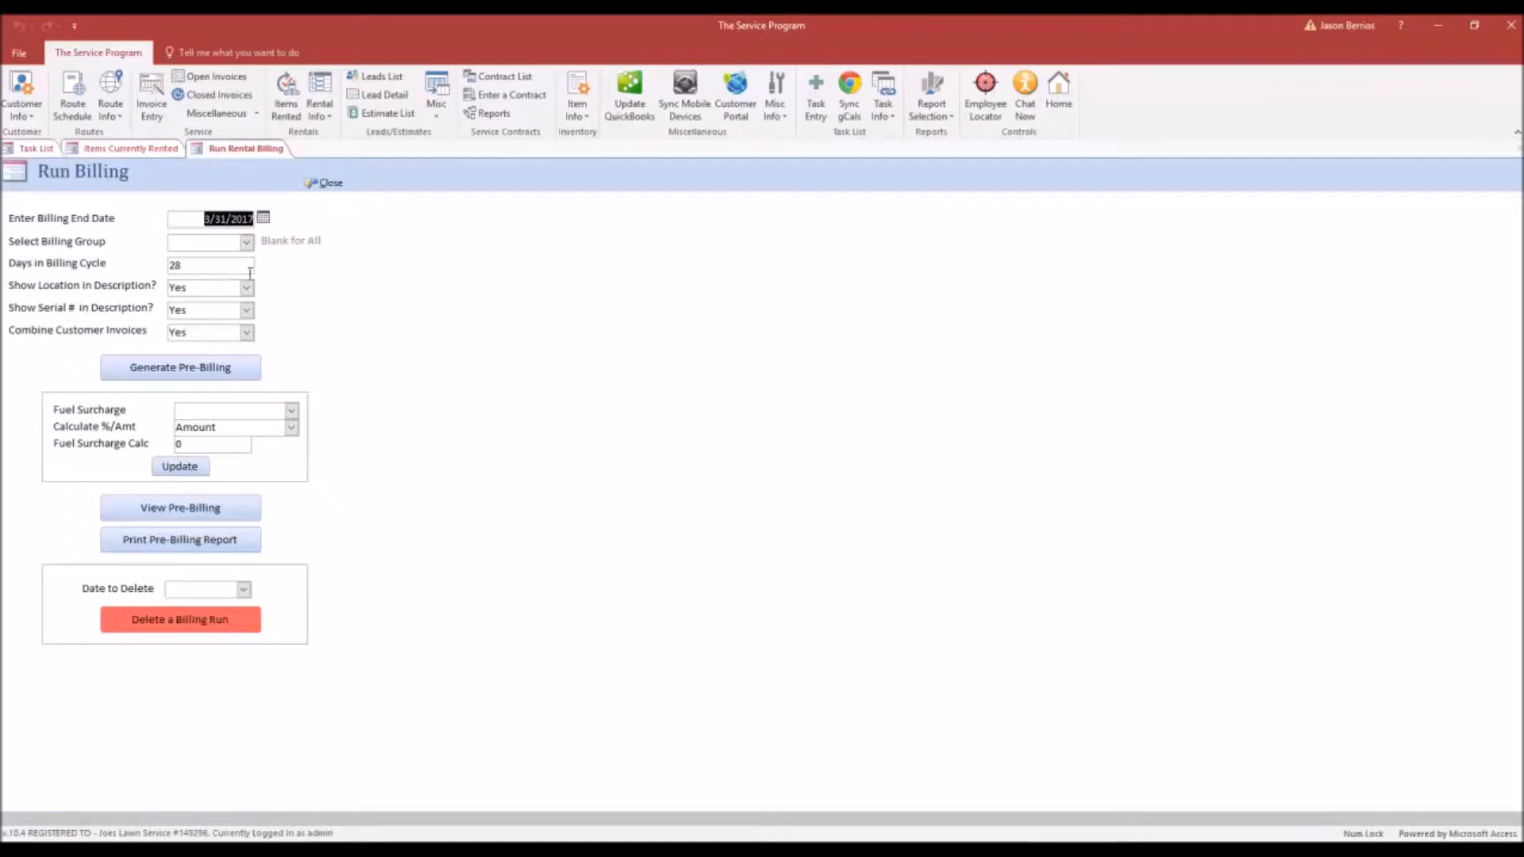
left_click(131, 149)
left_click_drag(1182, 290, 1214, 326)
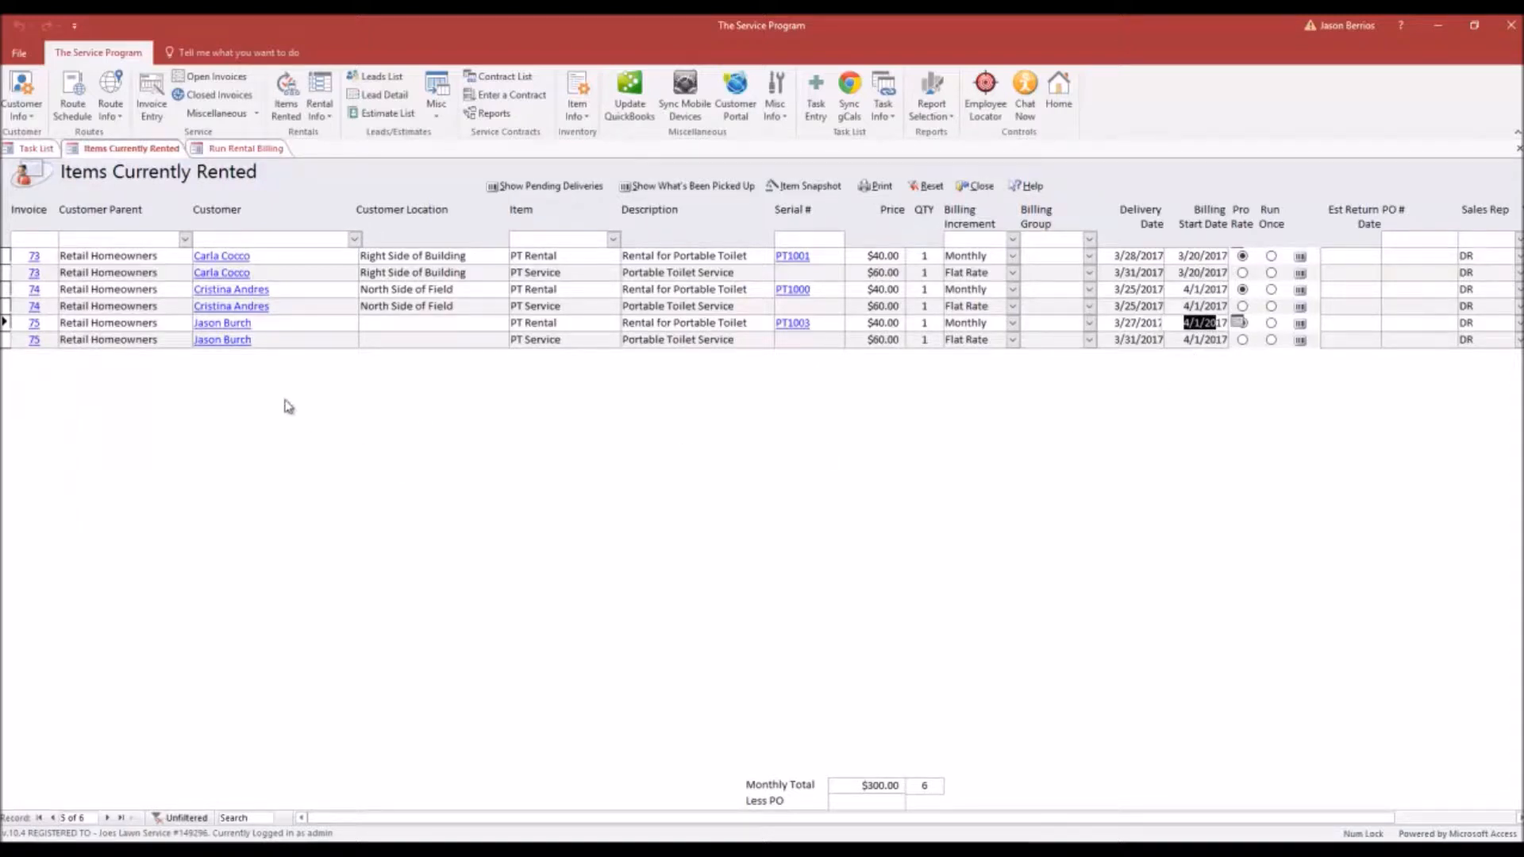
left_click(246, 151)
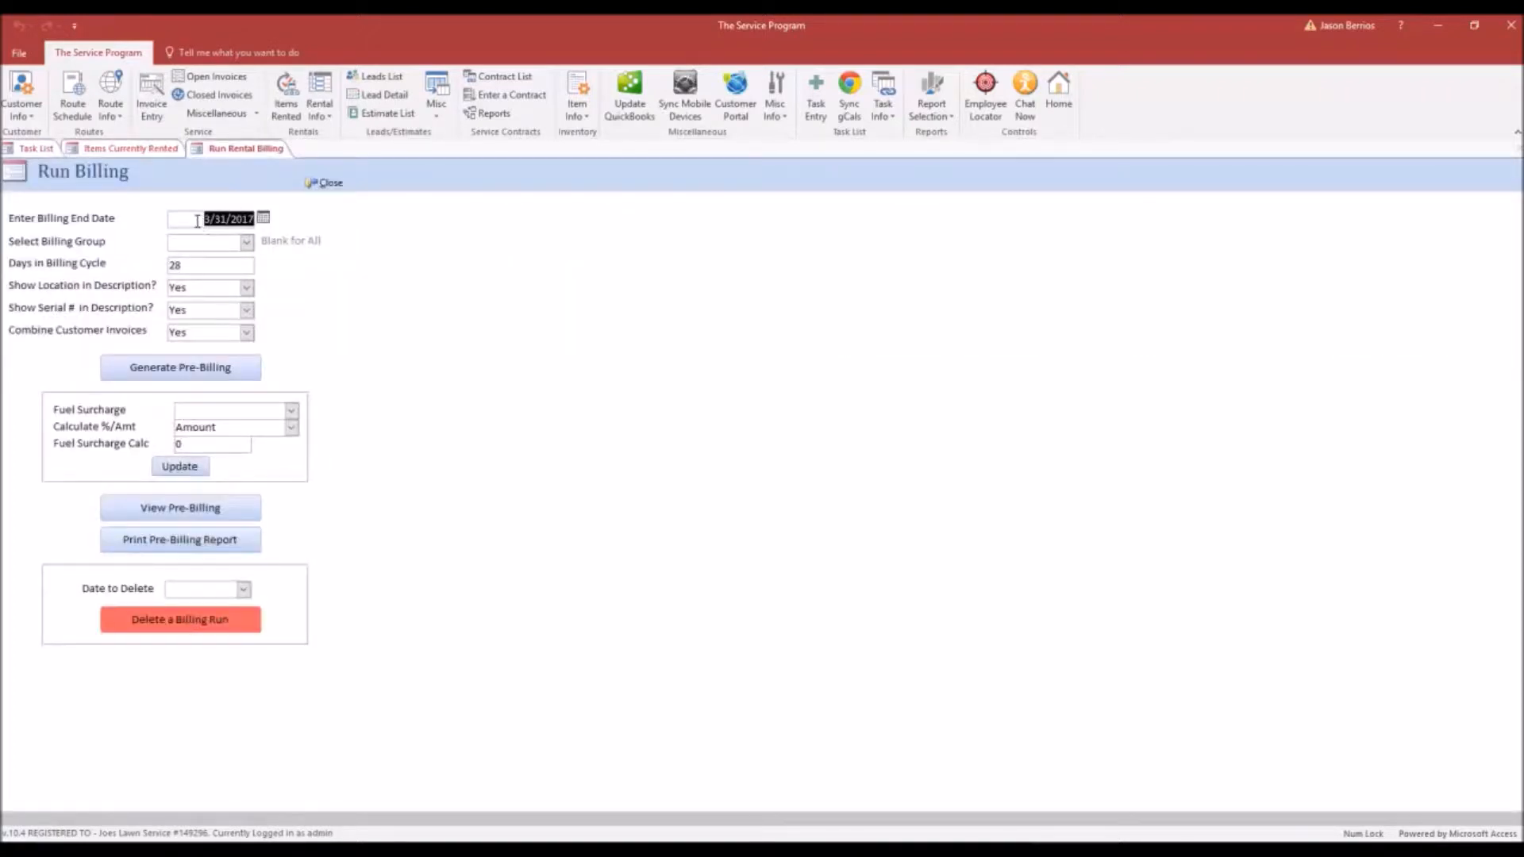
left_click_drag(197, 221, 255, 219)
Step: Recheck the Right Side of Building items' billing start dates against the billing end date, and go over the start dates down the list
left_click(153, 154)
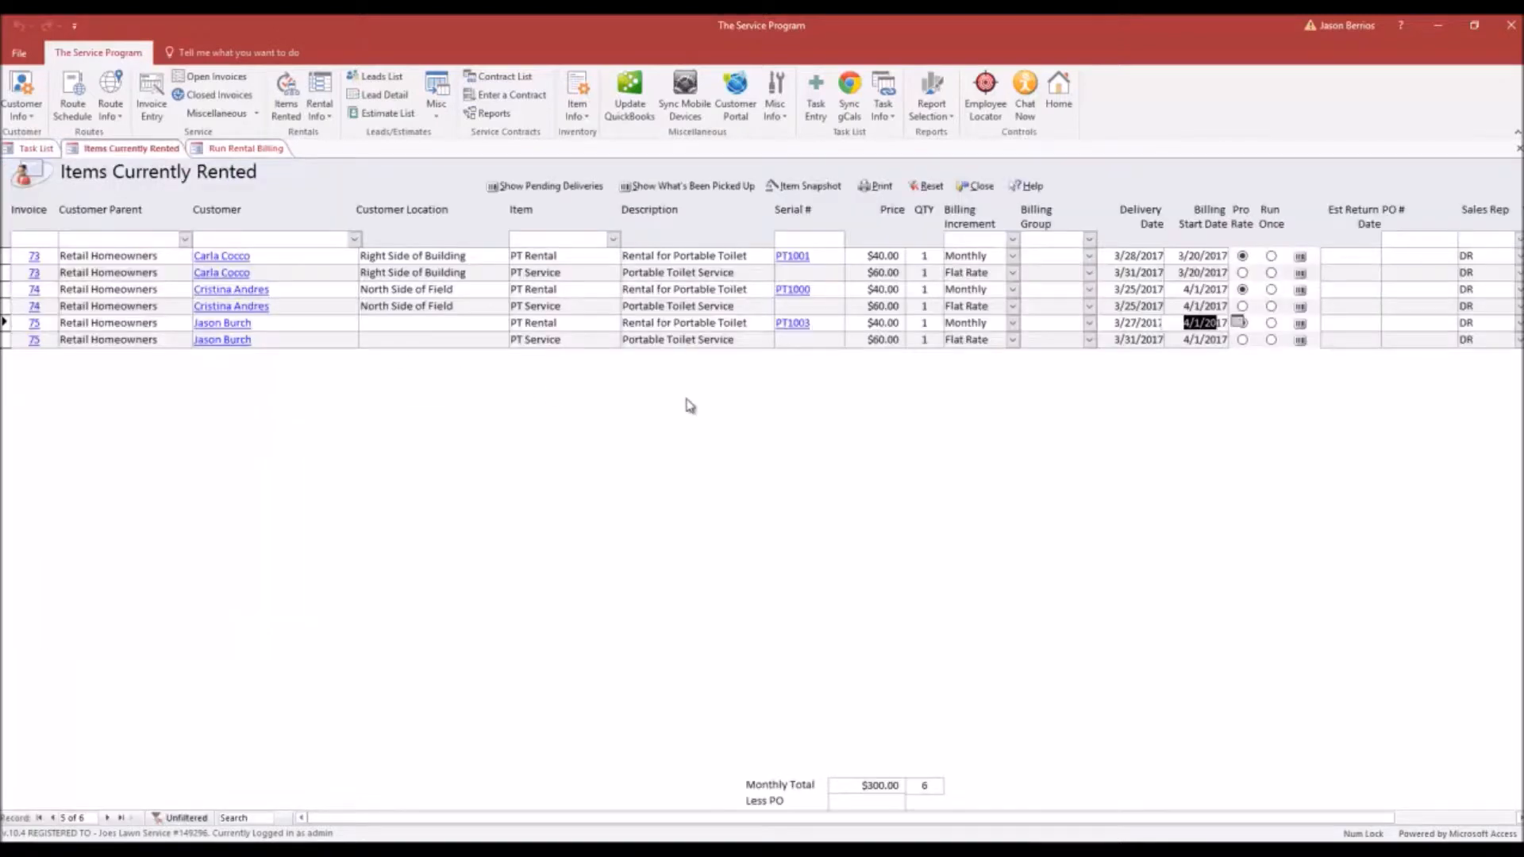
left_click(1179, 255)
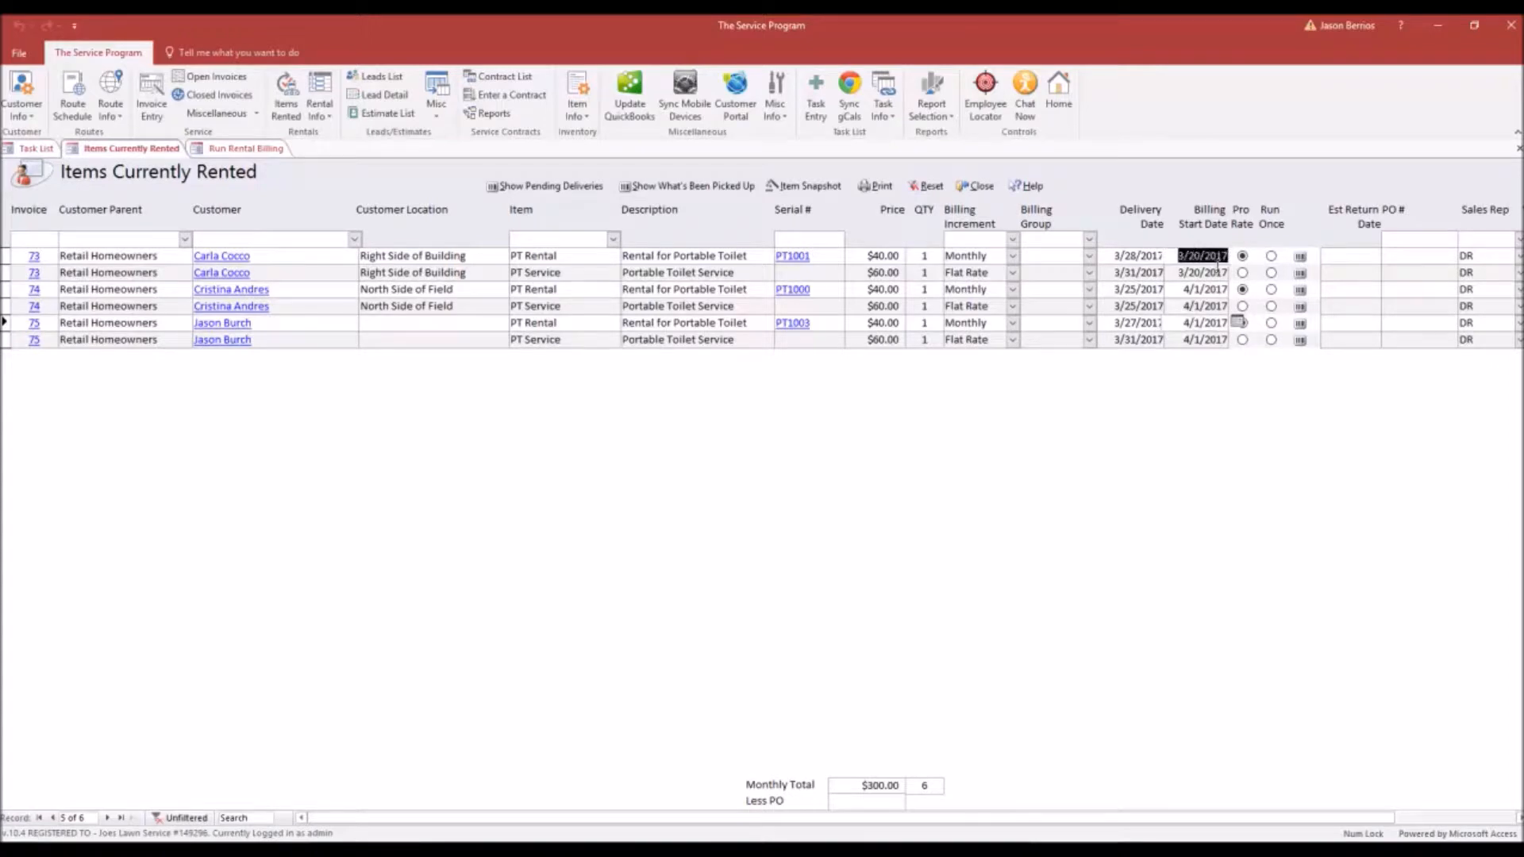
key("Down")
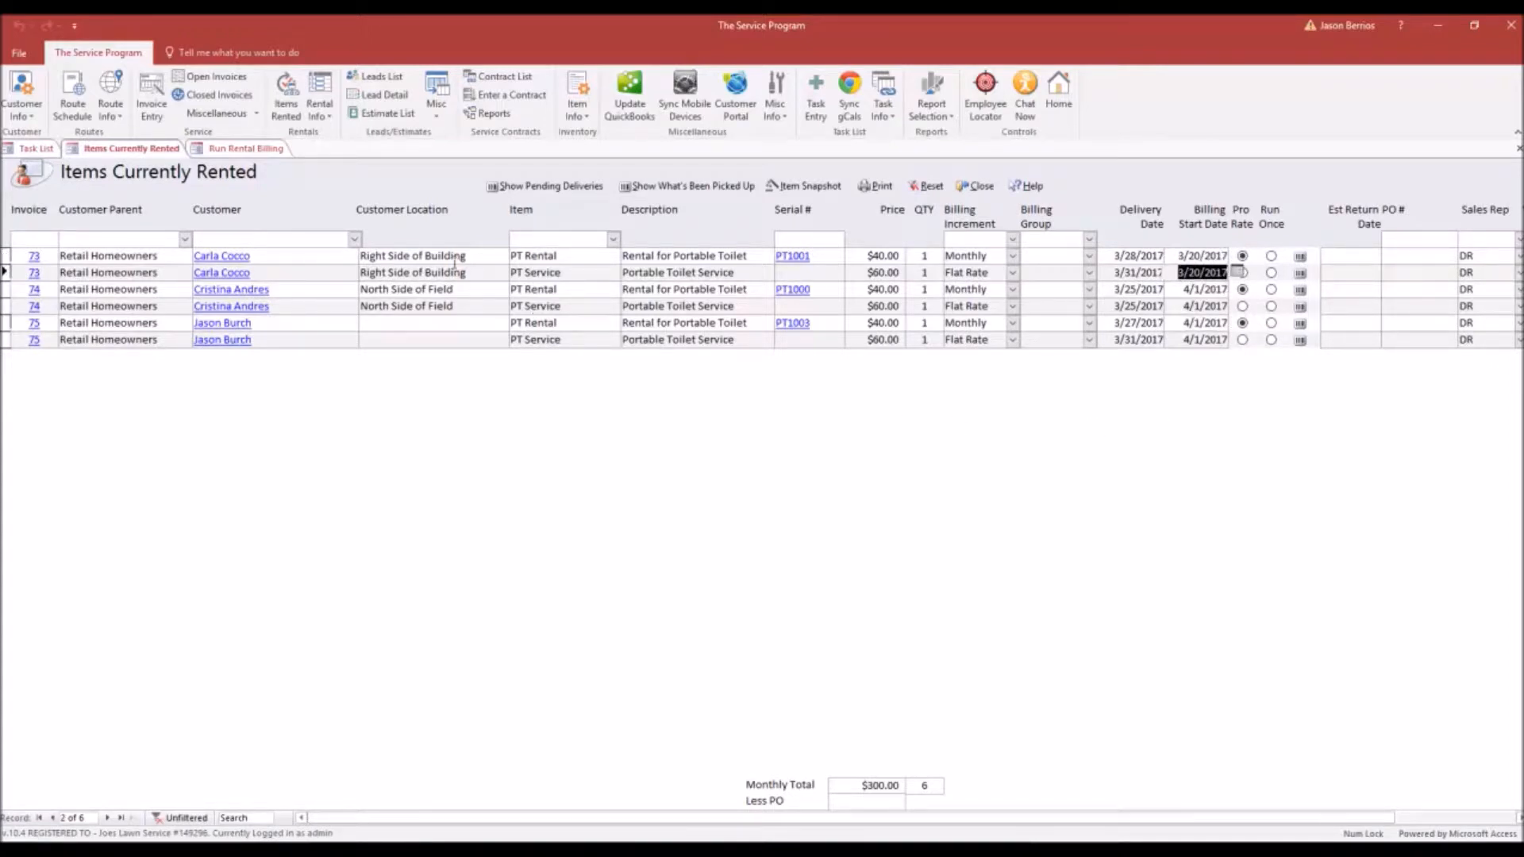
left_click(270, 149)
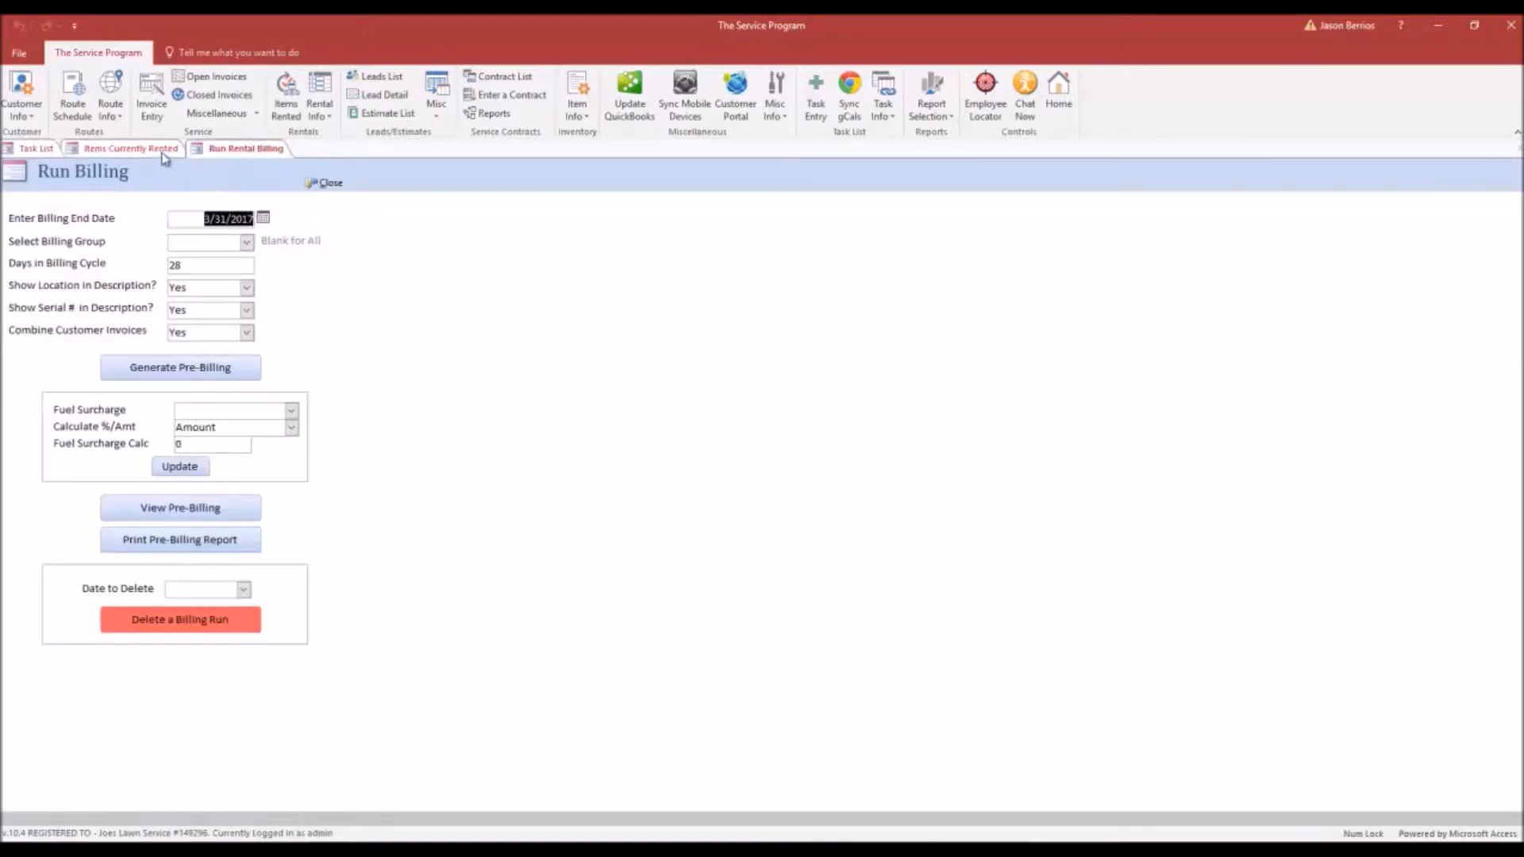
left_click(131, 149)
left_click_drag(1181, 257, 1226, 325)
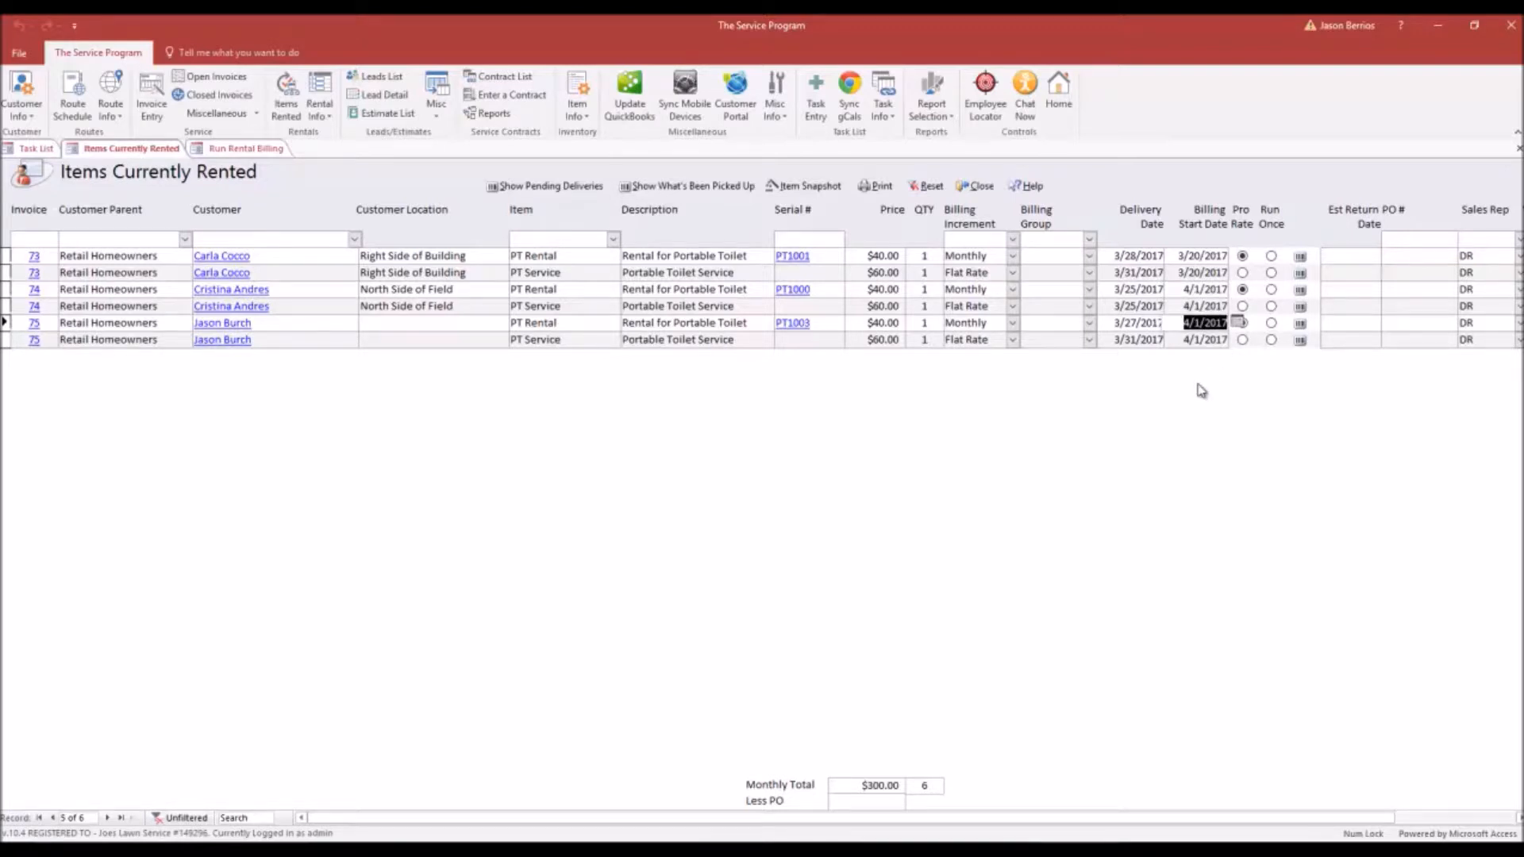
Step: Set the billing end date in the Run Billing form to 4/30/2017
left_click(262, 150)
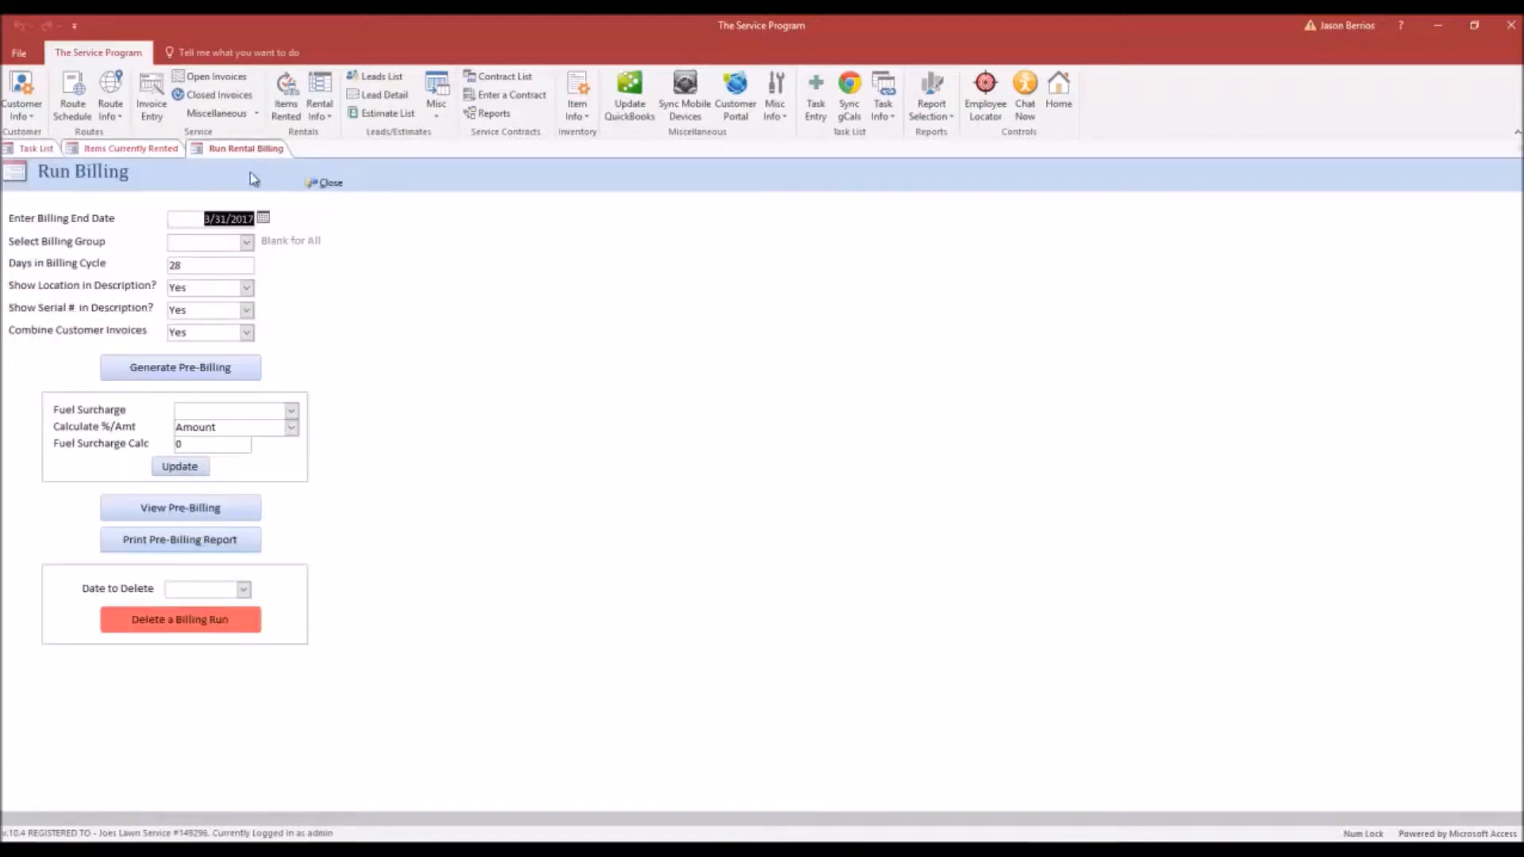
left_click(263, 219)
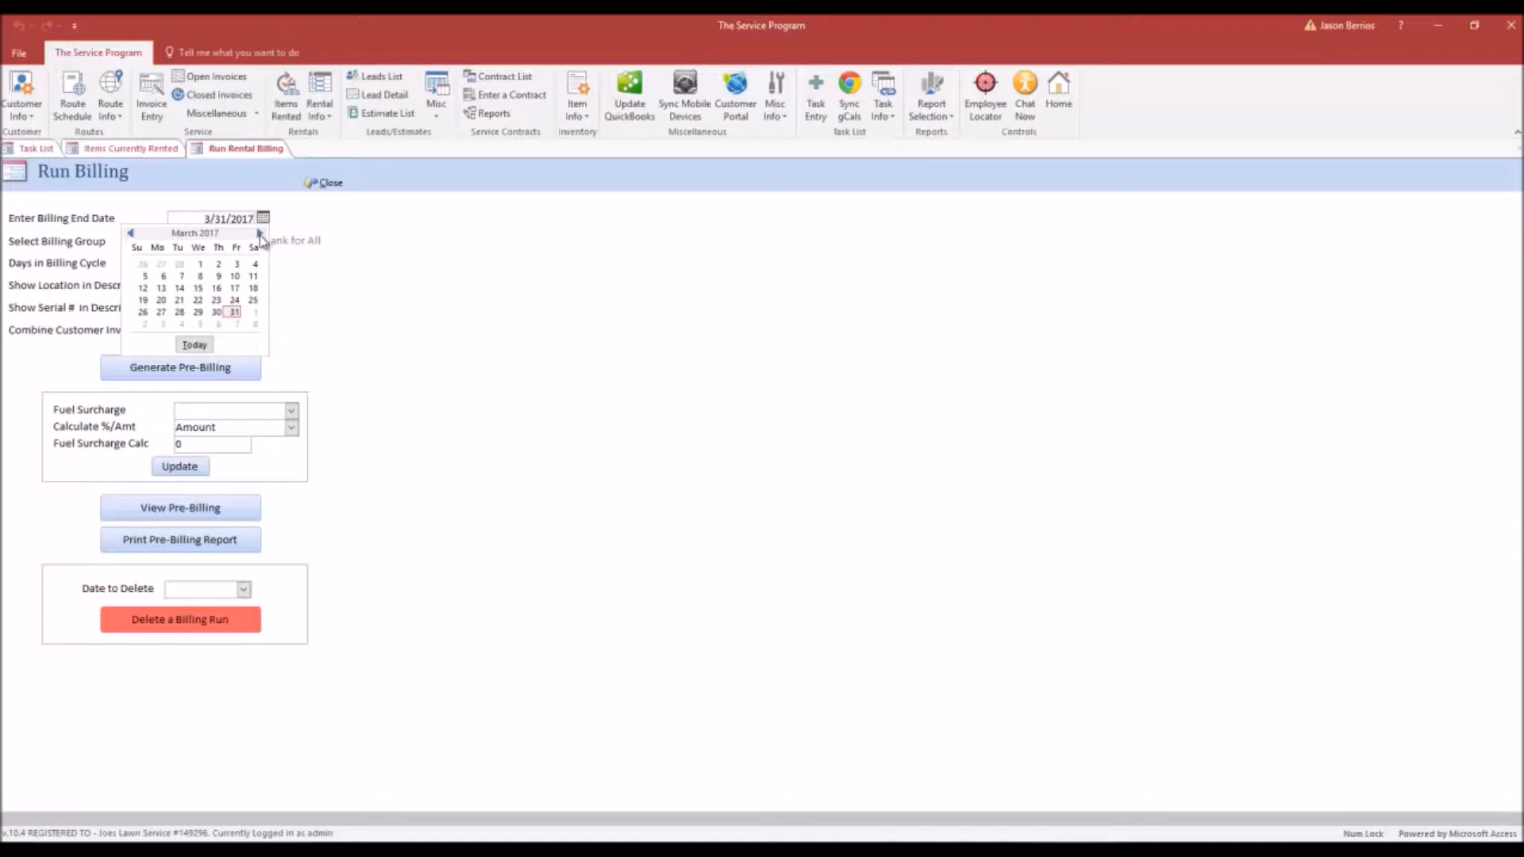
left_click(259, 234)
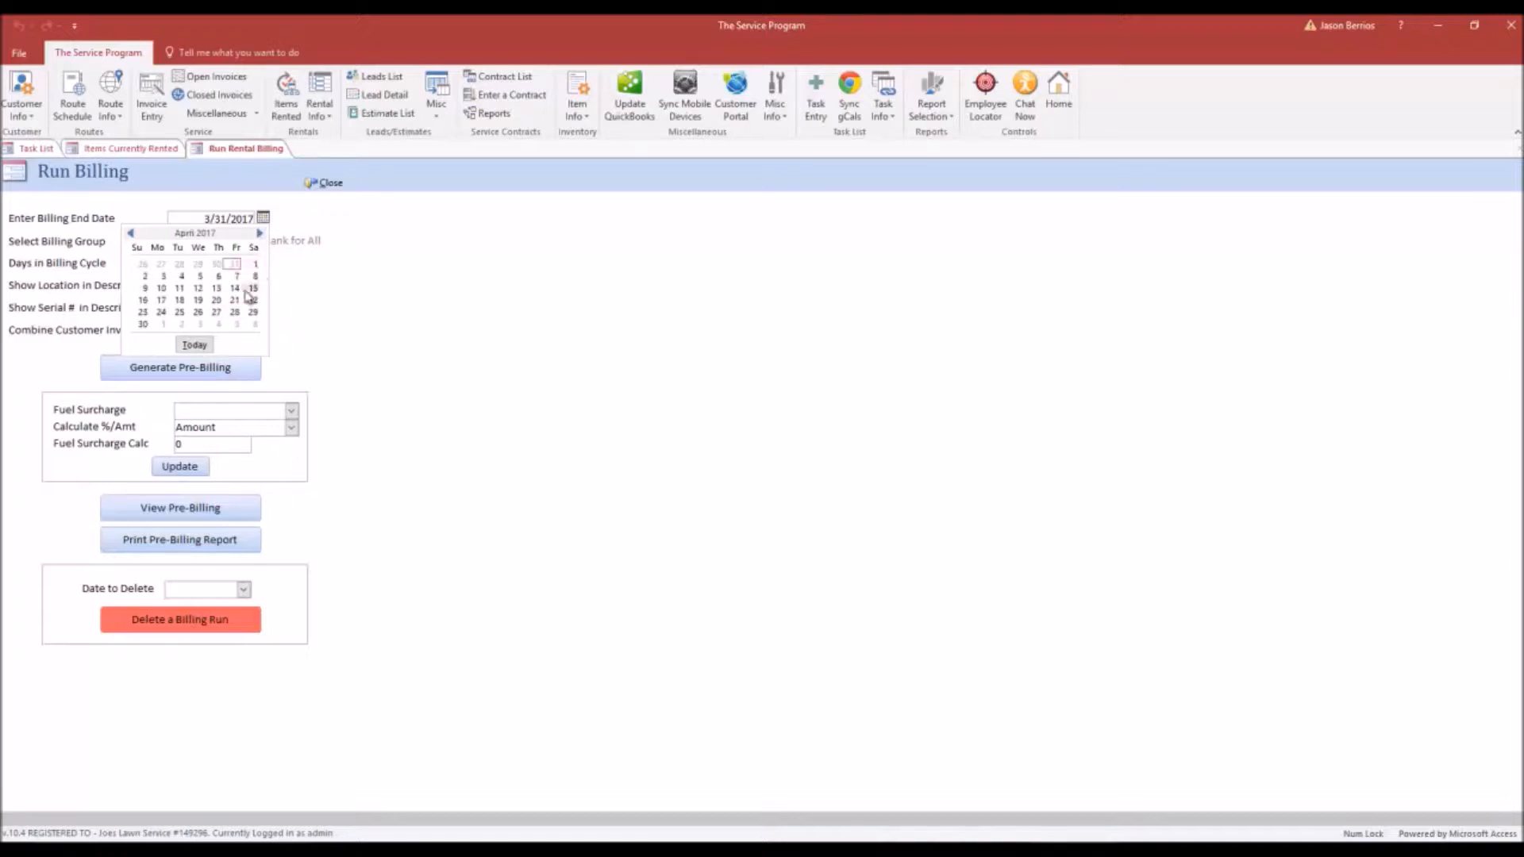
left_click(144, 325)
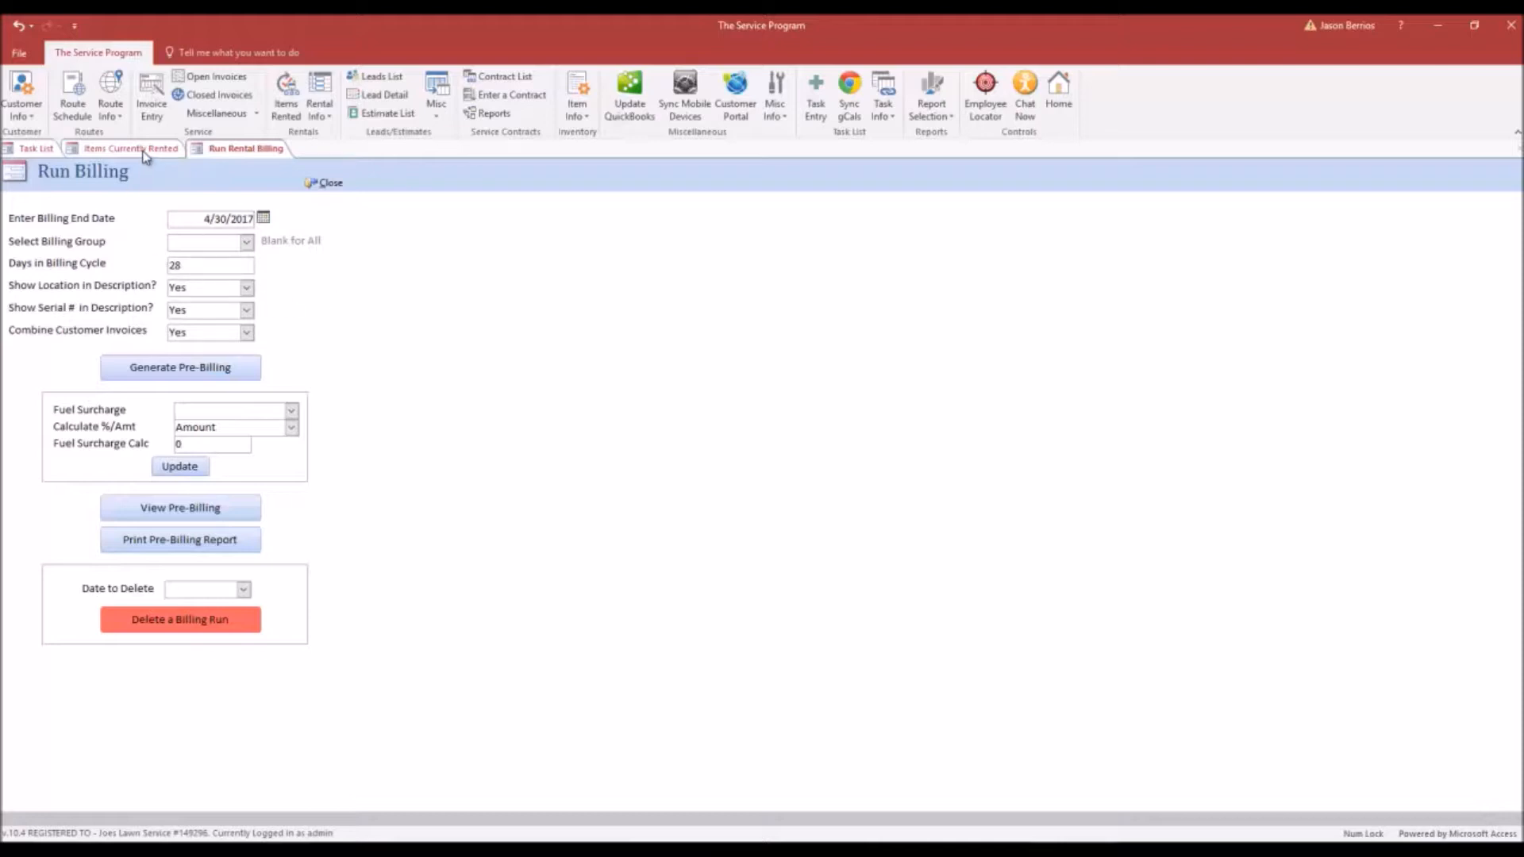
Step: Check the billing start dates of the Right Side of Building and North Side of Field service and rental items in the rented items list
left_click(170, 153)
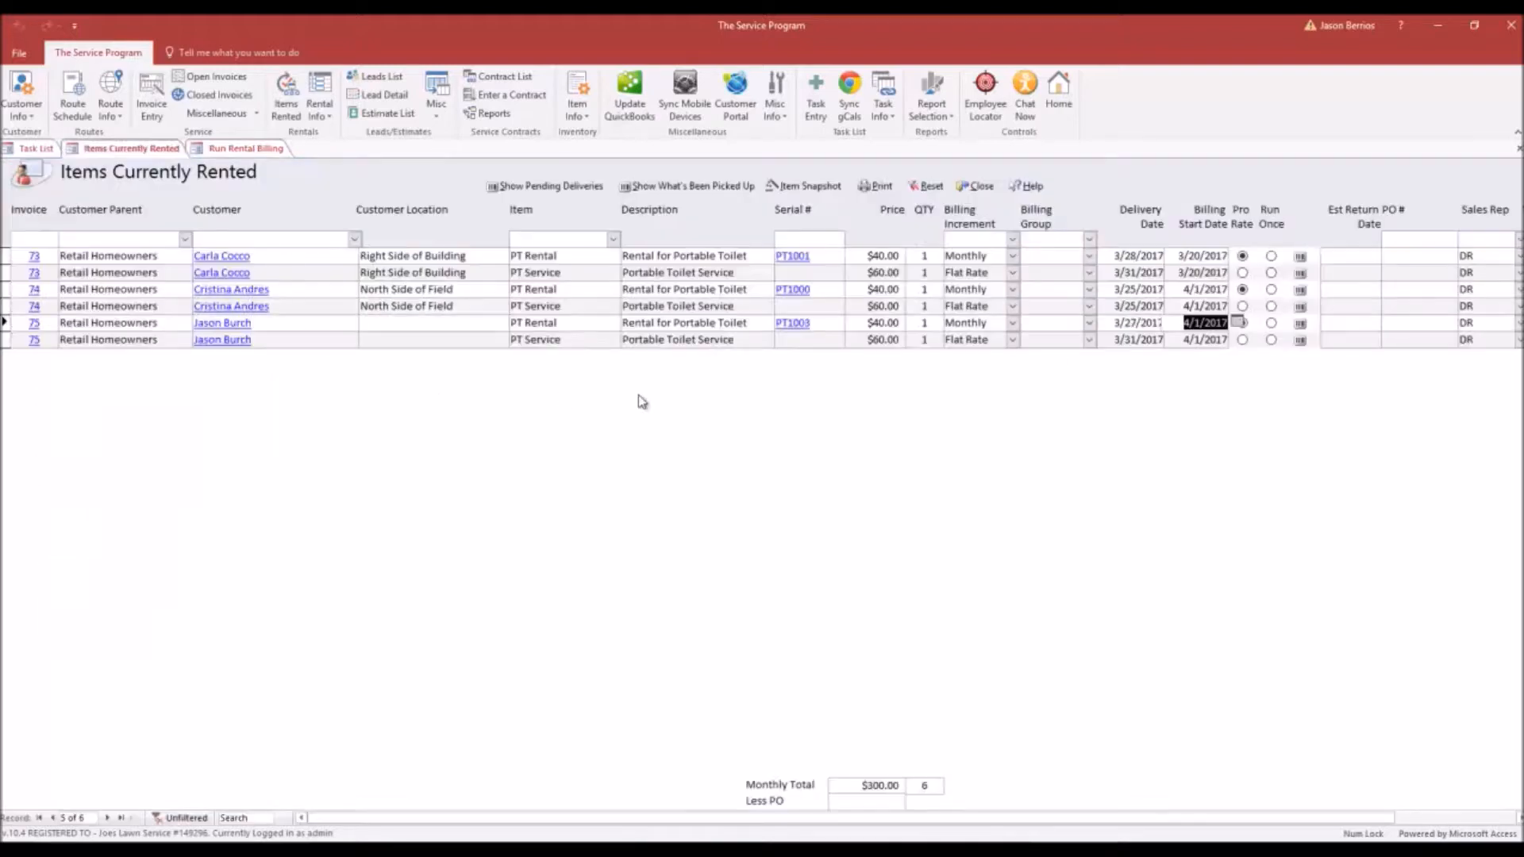
left_click(1235, 269)
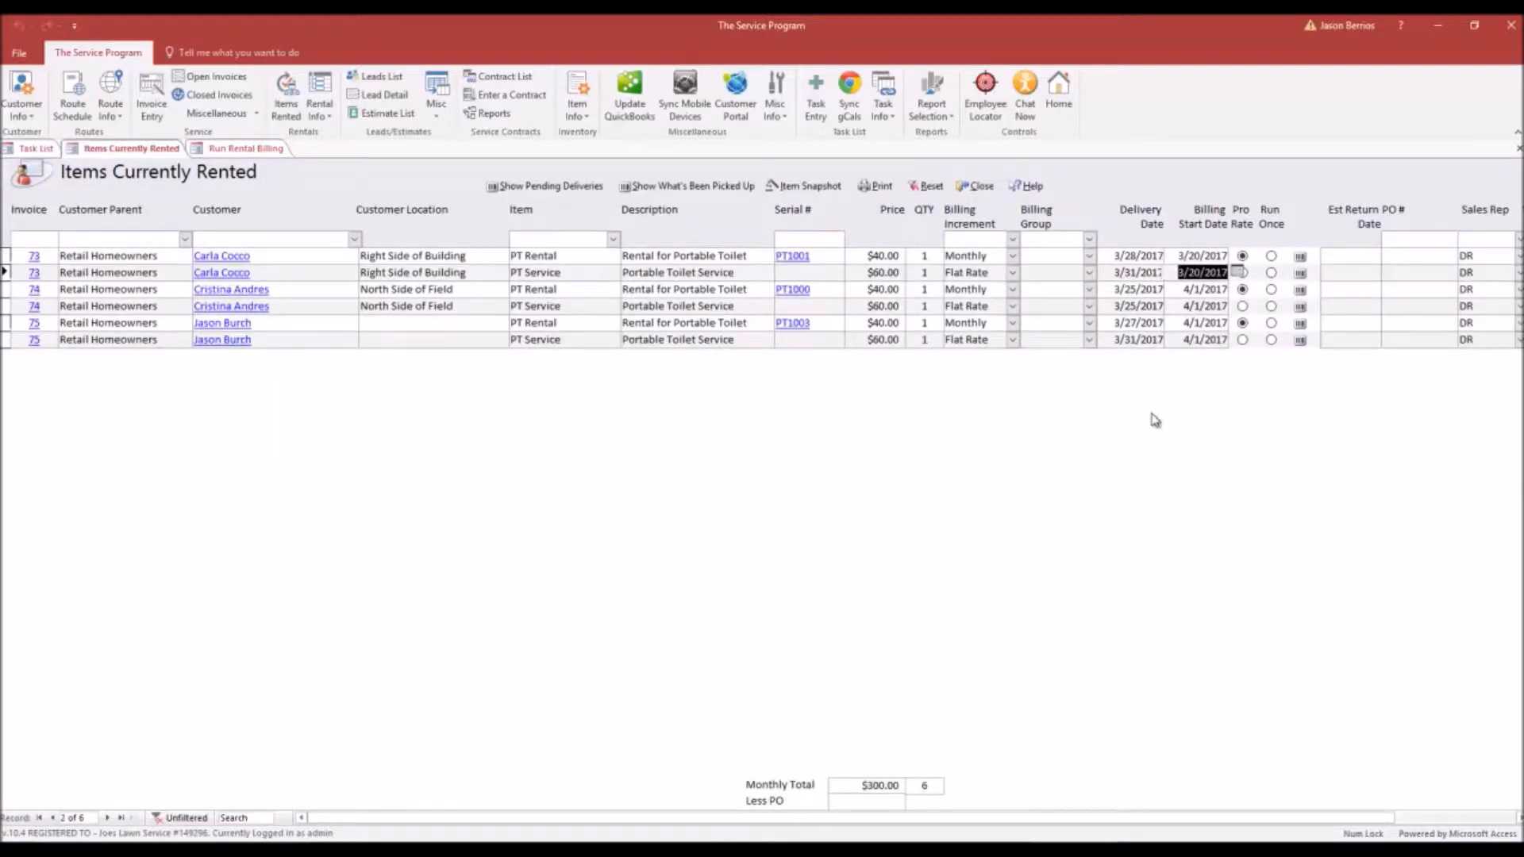
left_click(1181, 290)
left_click(1186, 307)
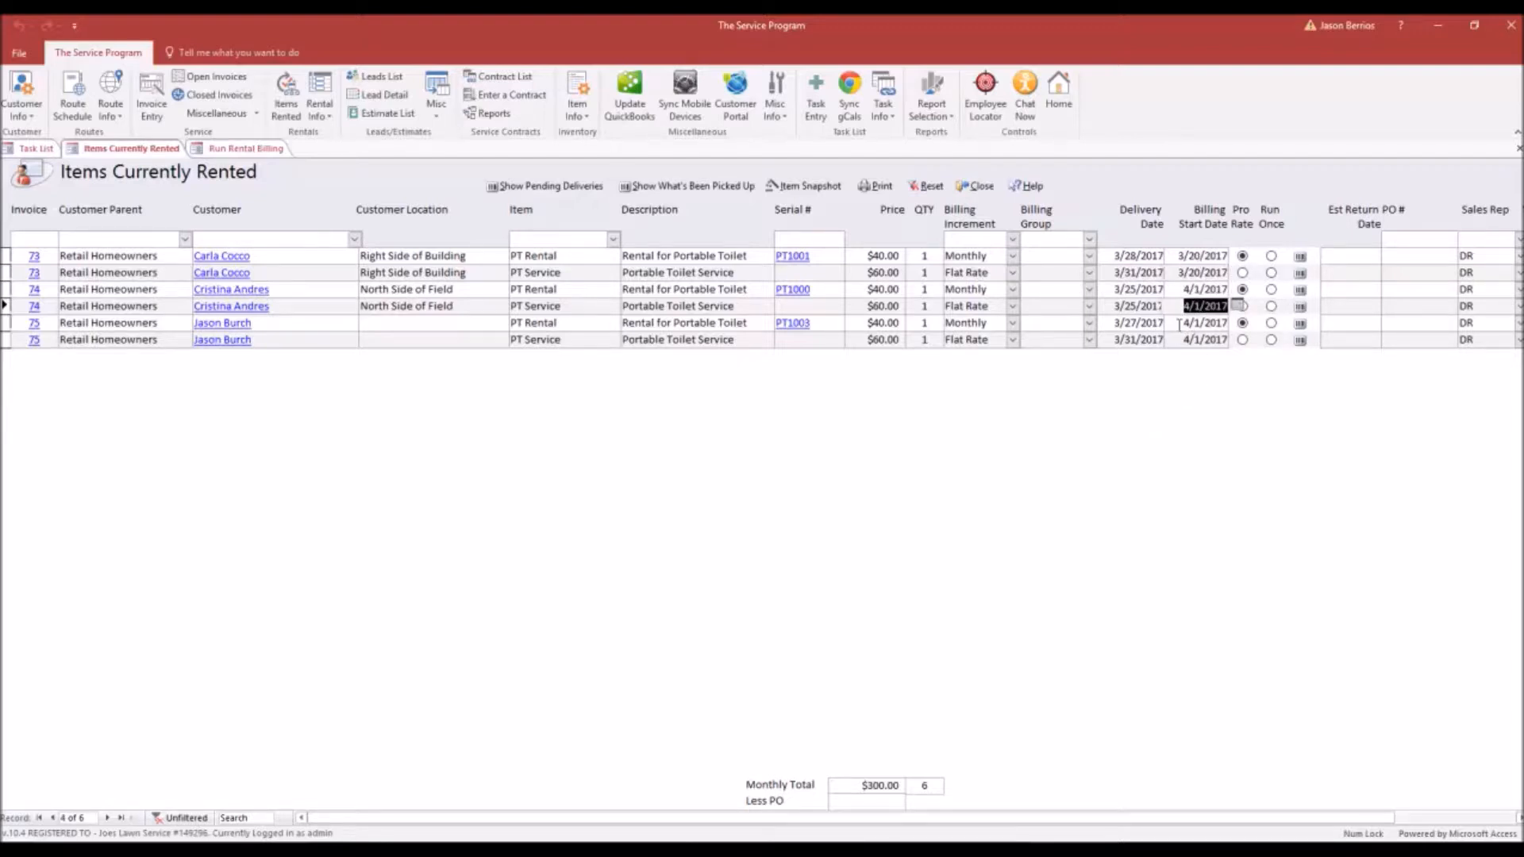
Step: Go over the billing start dates of the PT1003 rental and its service item, and recheck the other rented items' start dates
left_click(1180, 323)
left_click(1181, 340)
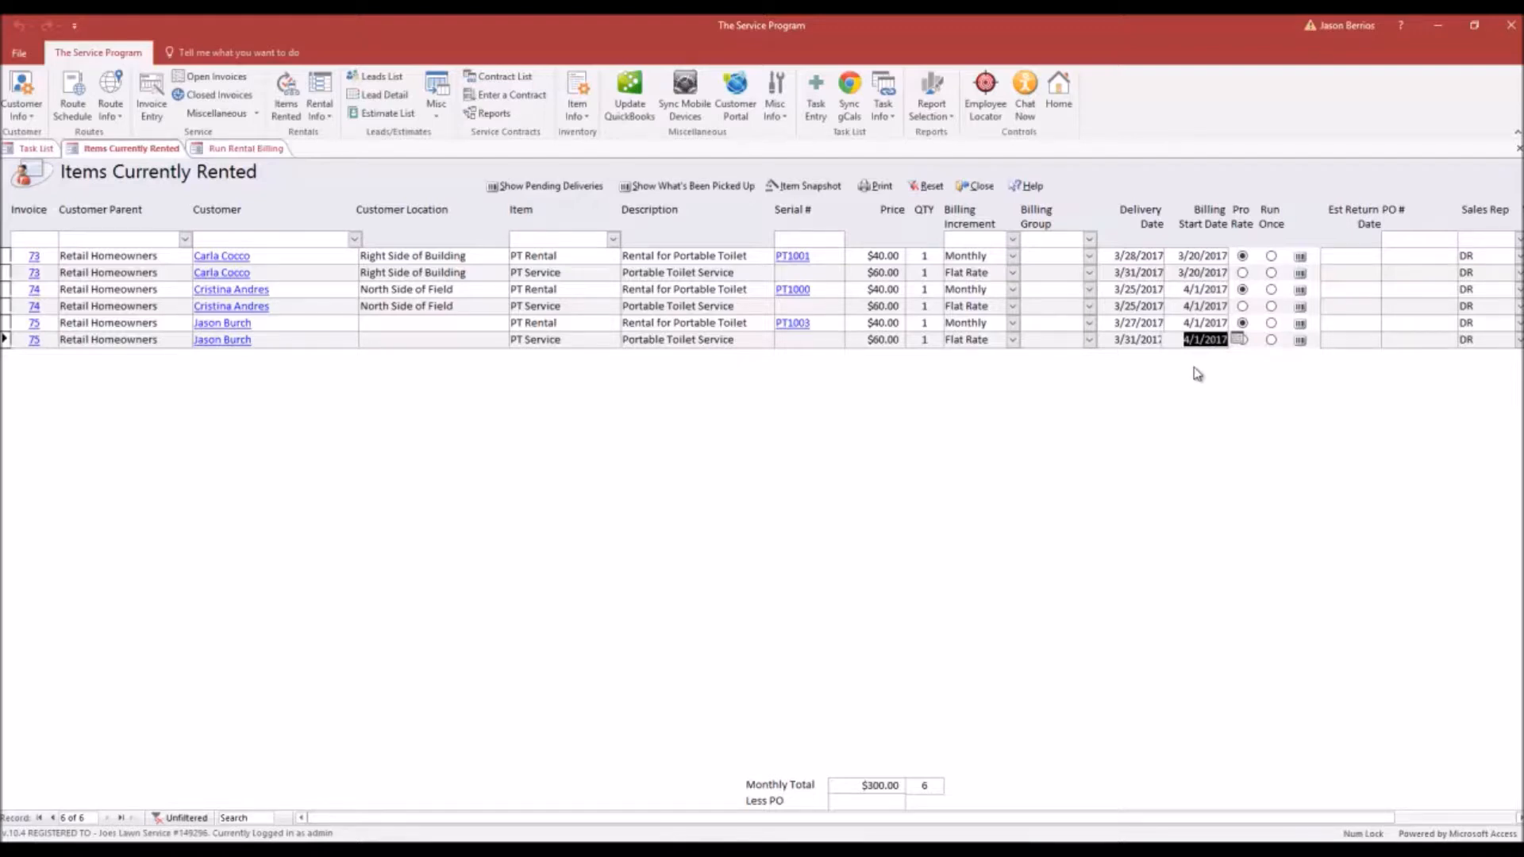
left_click(1180, 255)
left_click(1182, 272)
left_click(1181, 289)
left_click(1182, 307)
left_click(1194, 325)
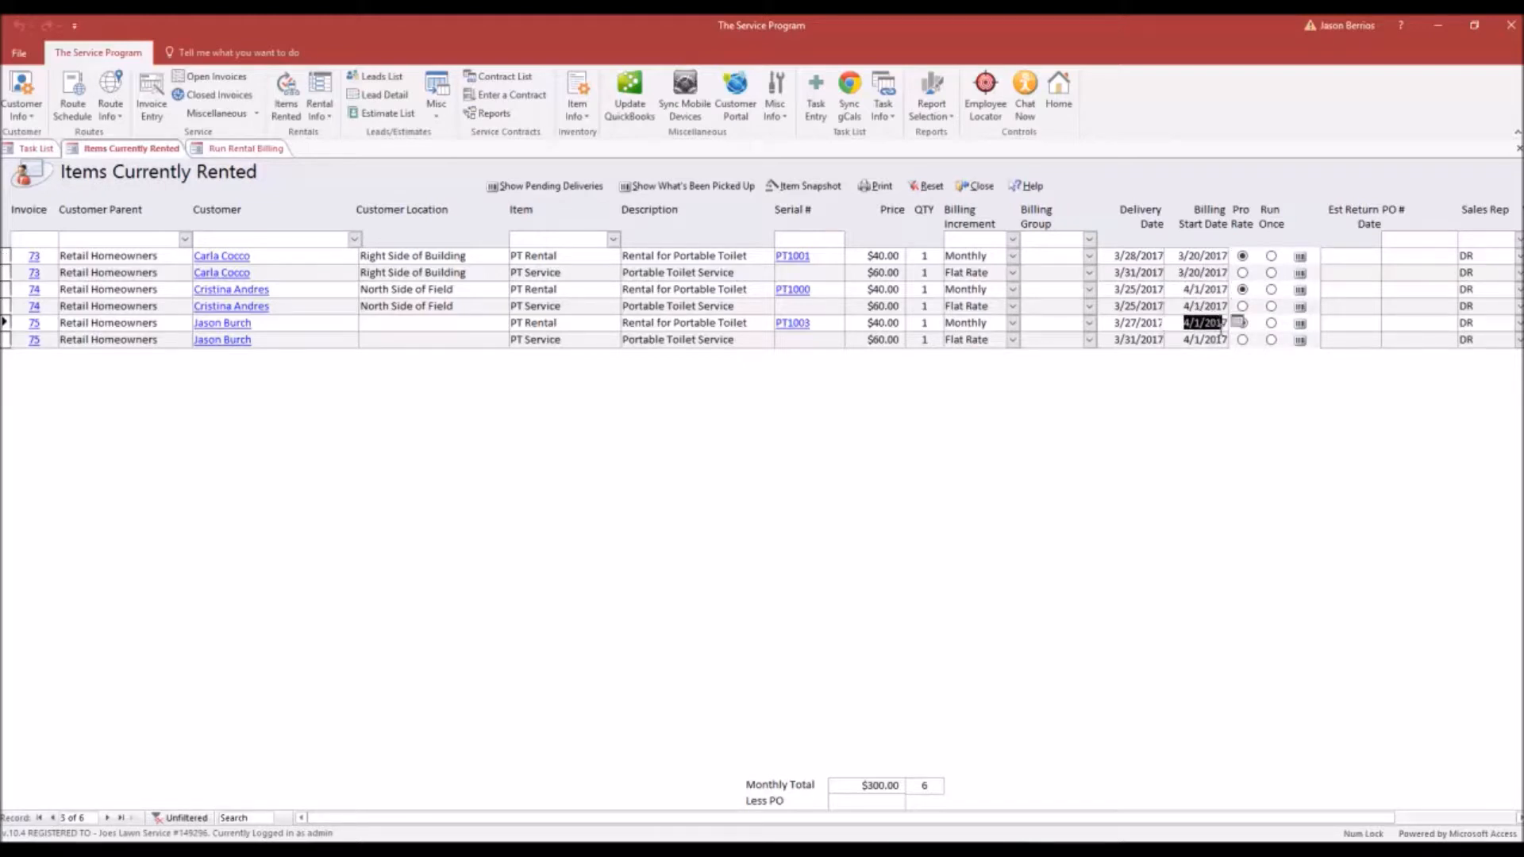
Step: Review the Run Billing form's end date, days in billing cycle, location and serial number description options, and combine customer invoices setting
left_click(241, 147)
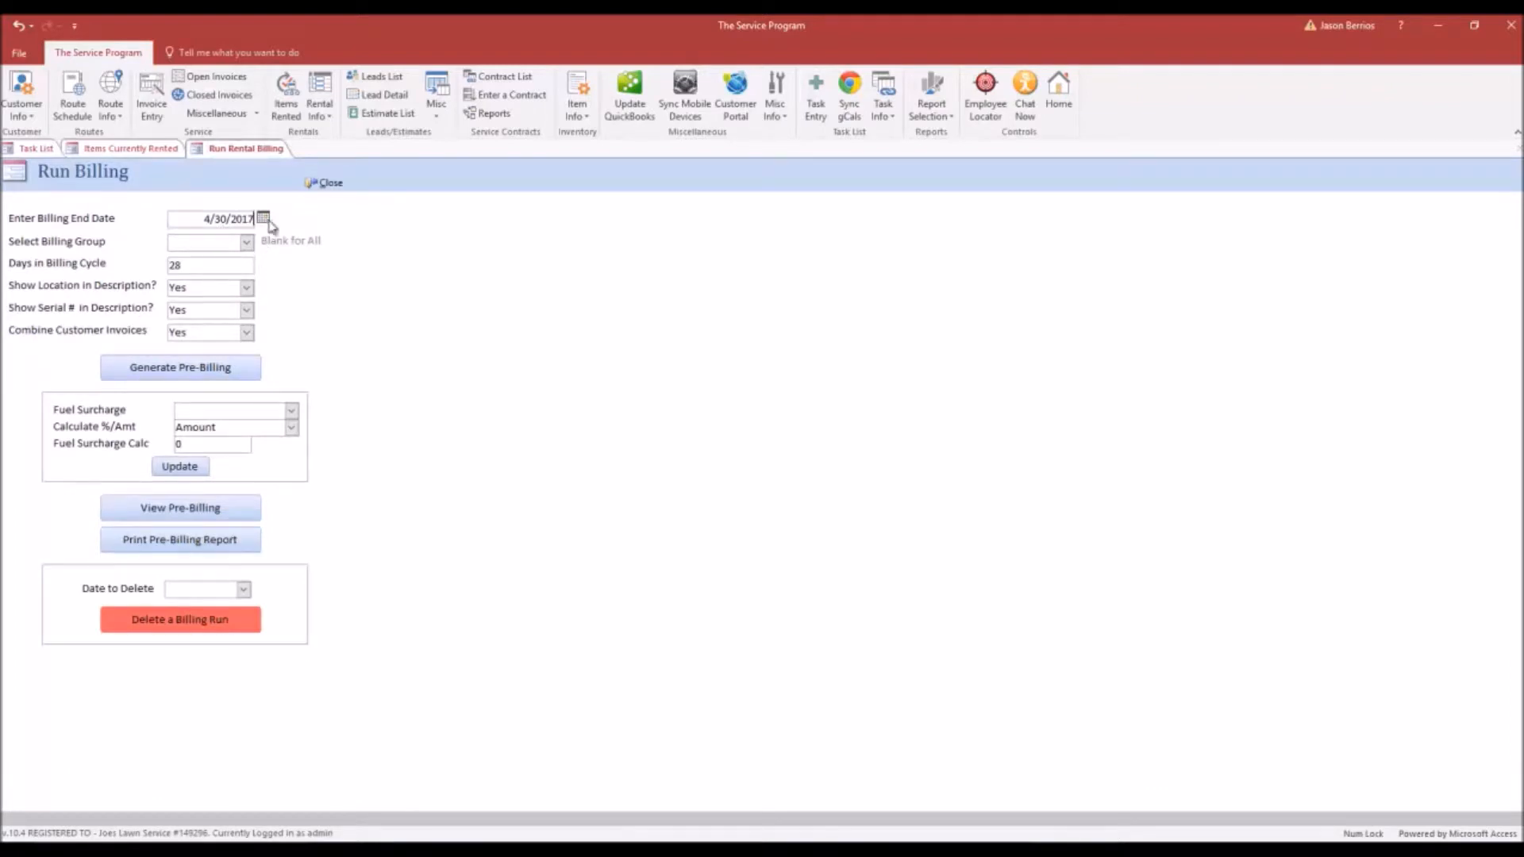
left_click_drag(198, 219, 262, 219)
left_click(188, 267)
left_click_drag(188, 266, 169, 266)
left_click(205, 288)
left_click_drag(205, 287, 162, 283)
left_click_drag(199, 310, 150, 313)
left_click_drag(197, 332, 156, 328)
Step: Generate the pre-billing for the billing end date 4/30/2017 and open the resulting pre-billing transactions batch
left_click(199, 379)
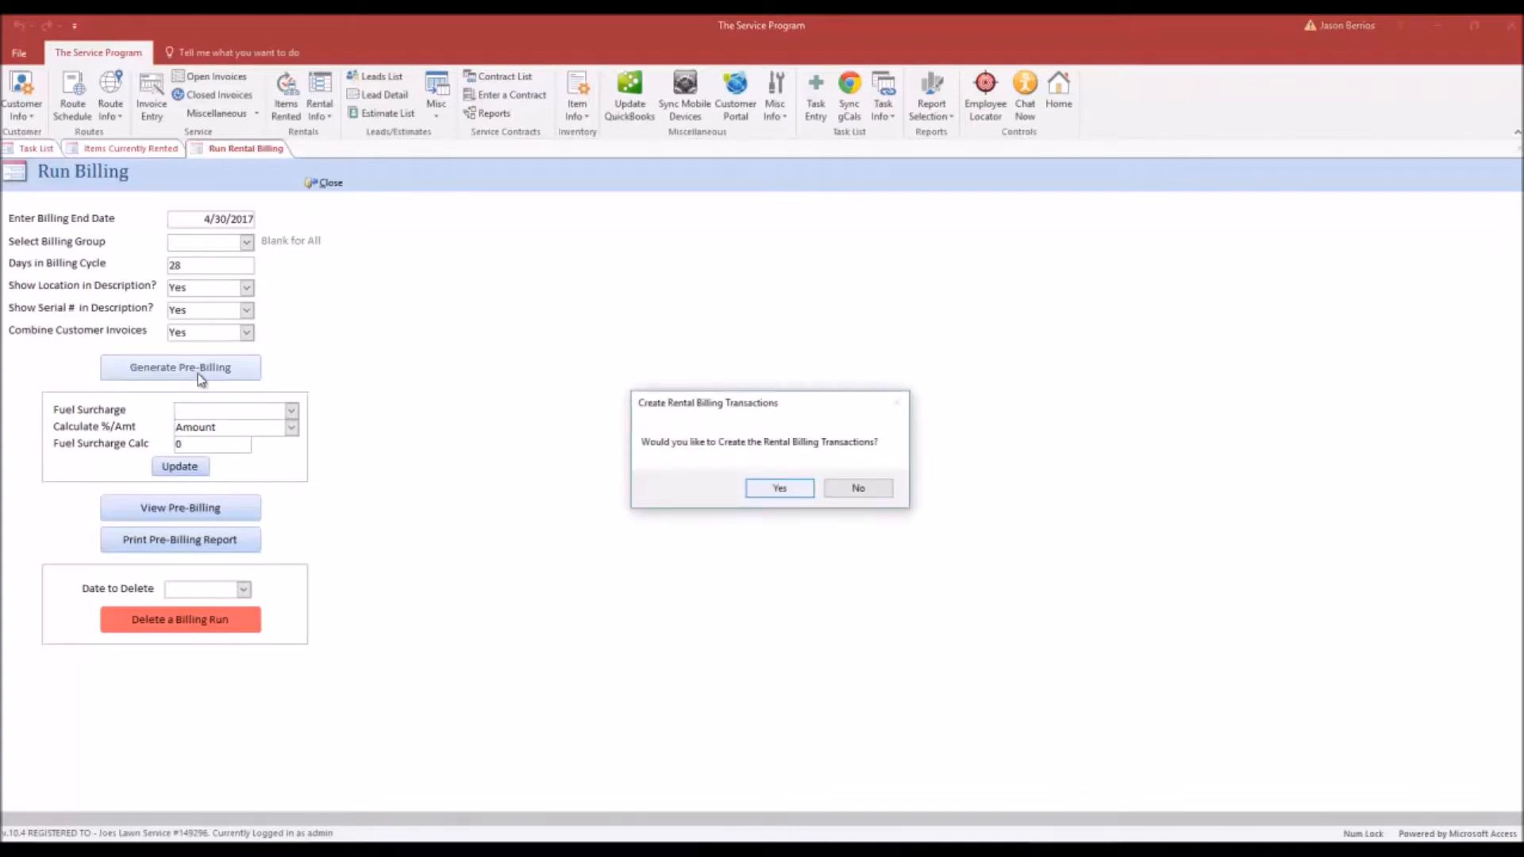
key("Return")
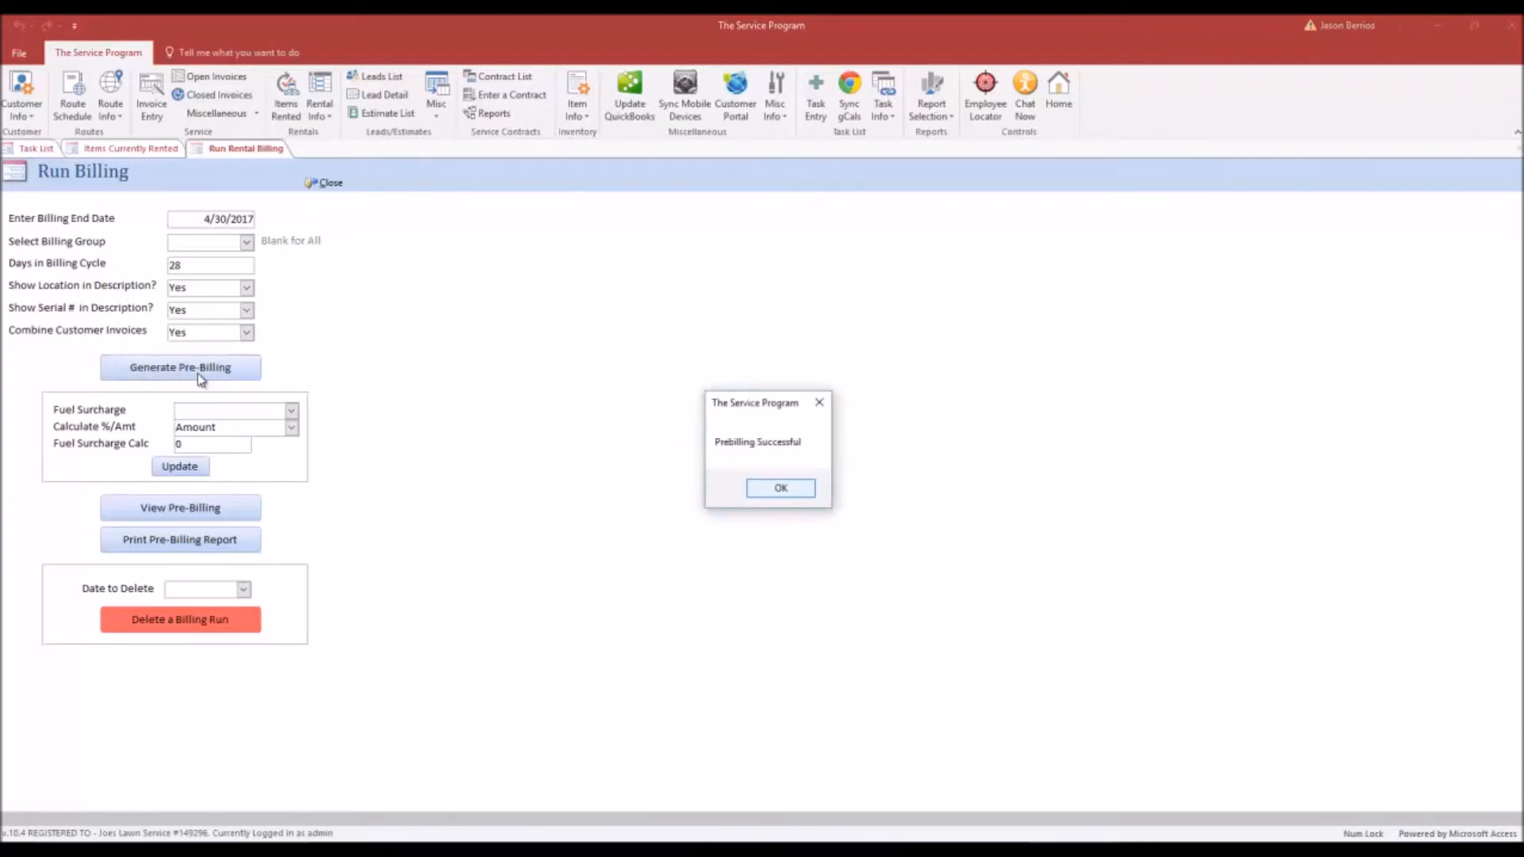
key("Return")
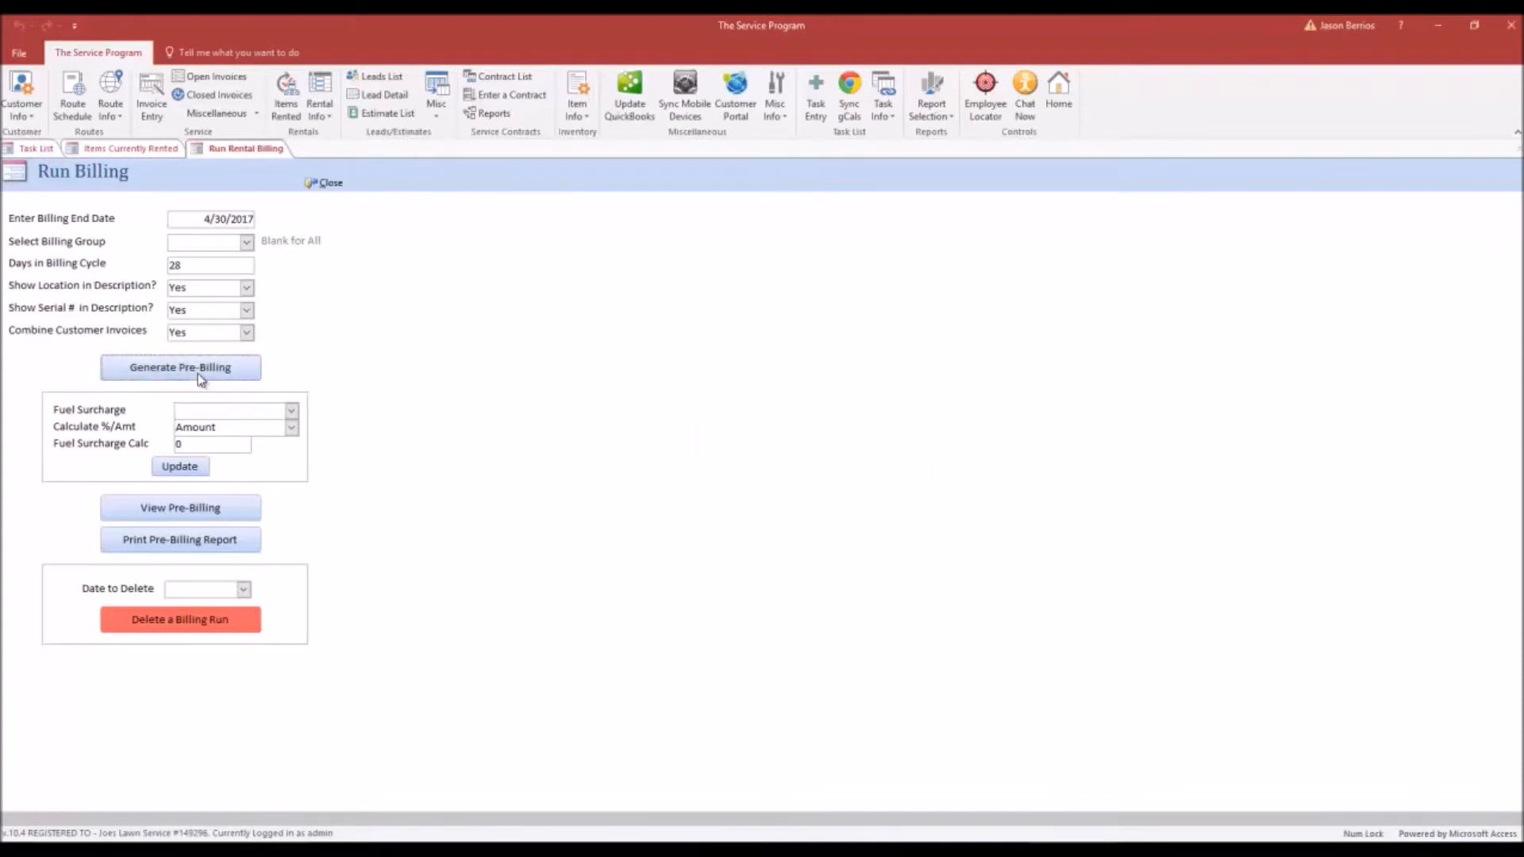
left_click(211, 510)
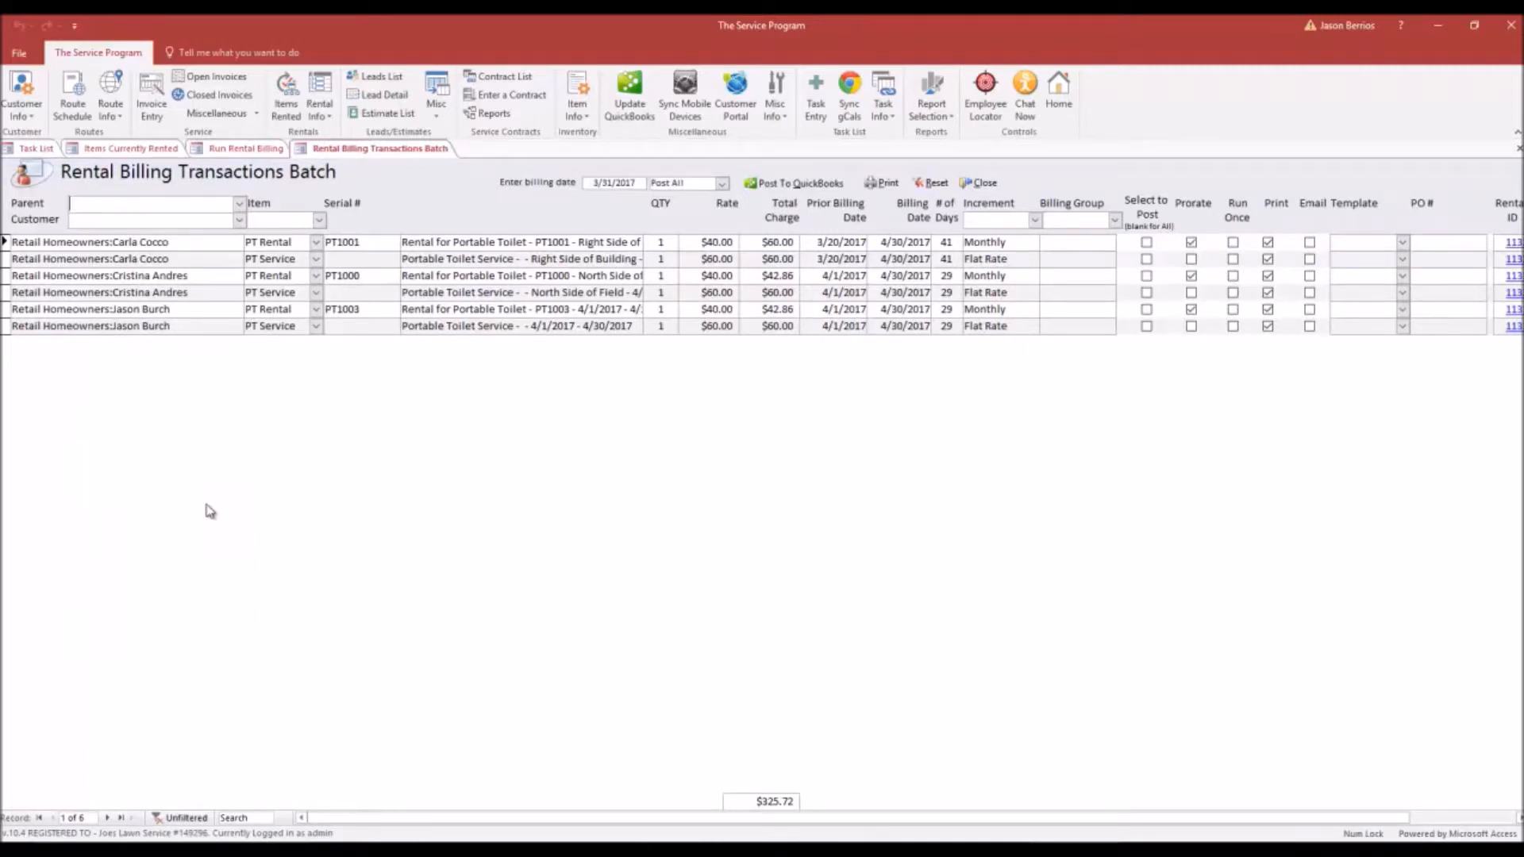
Step: Examine the full descriptions and billing increments of the Right Side of Building rental and service lines in the batch
left_click_drag(579, 246, 685, 251)
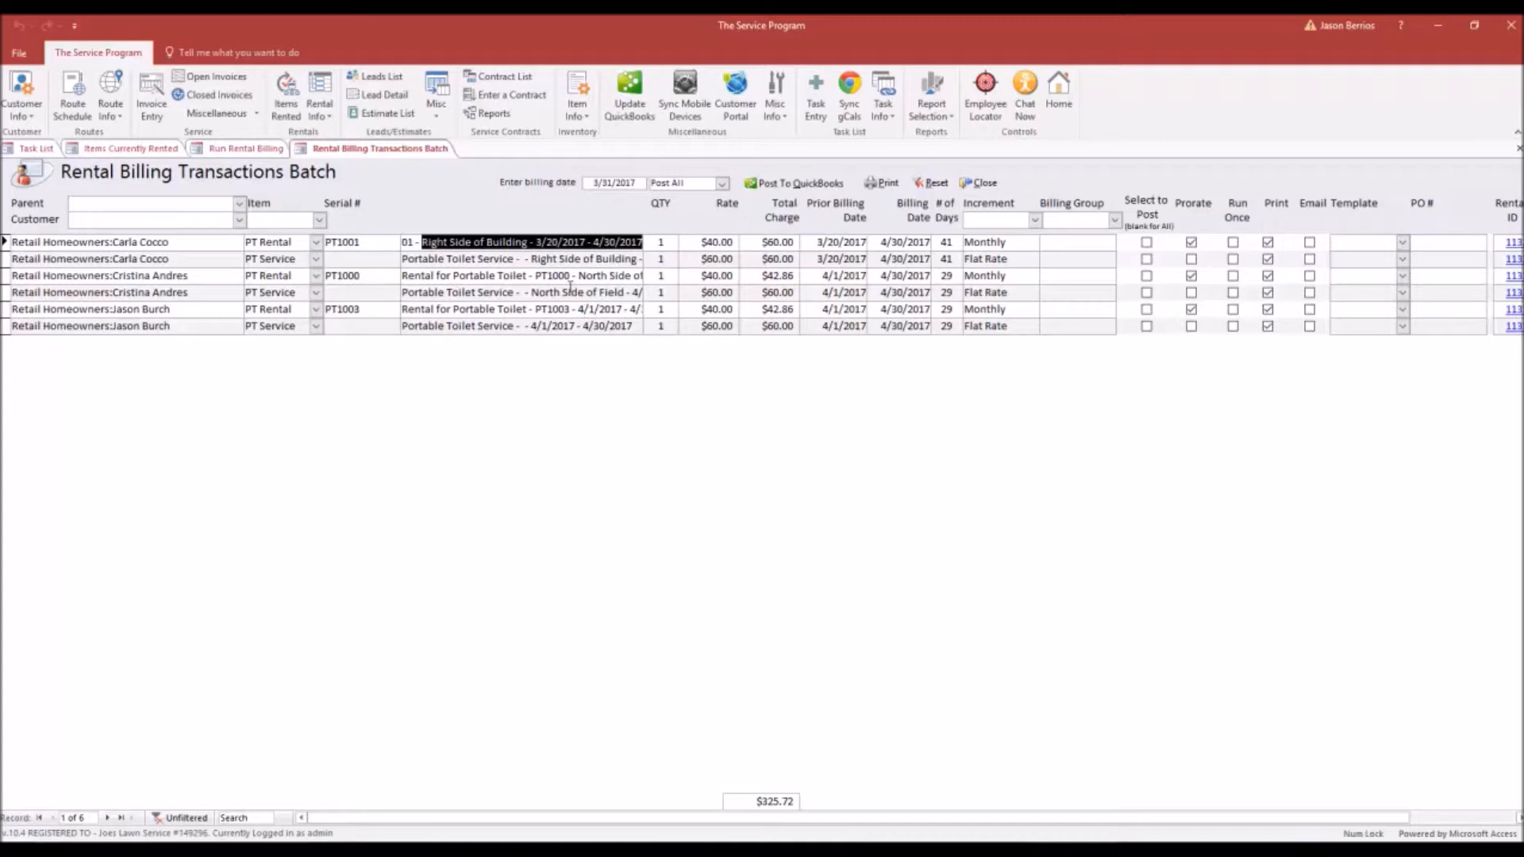
left_click(124, 241)
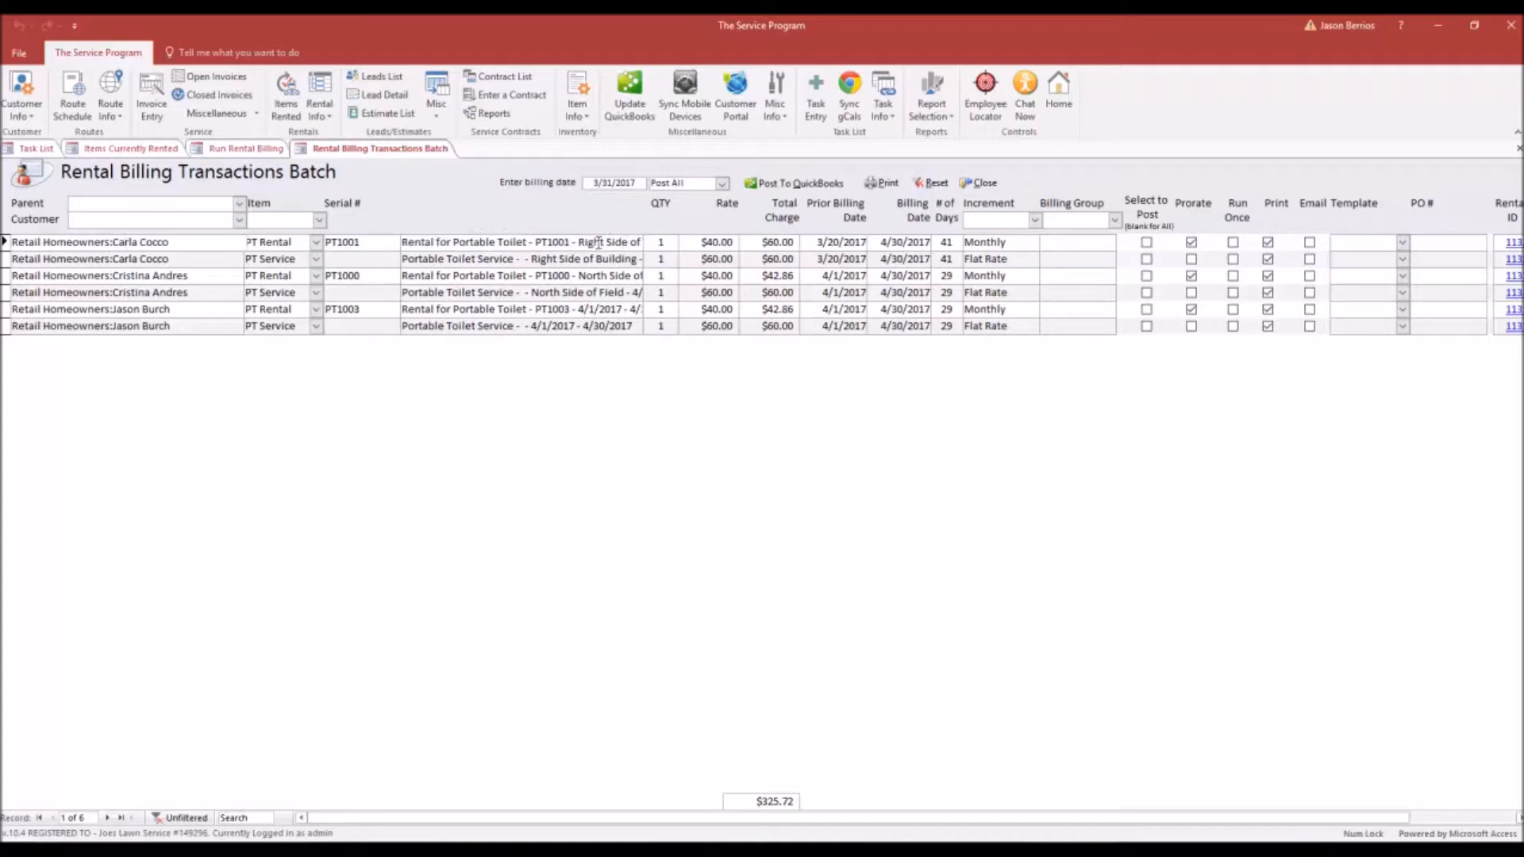
left_click_drag(608, 241, 670, 251)
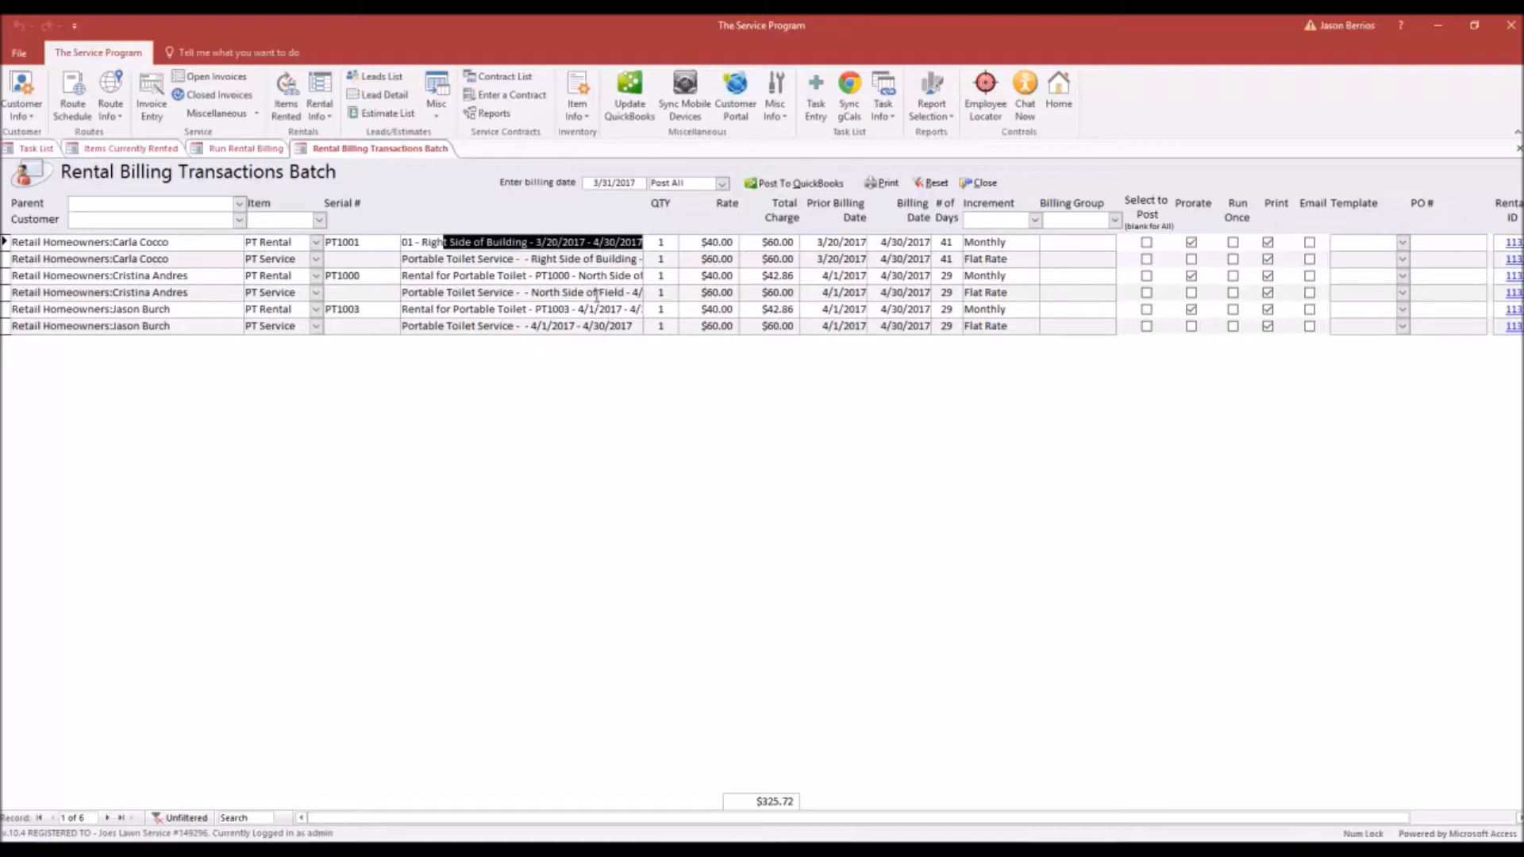
key("Down")
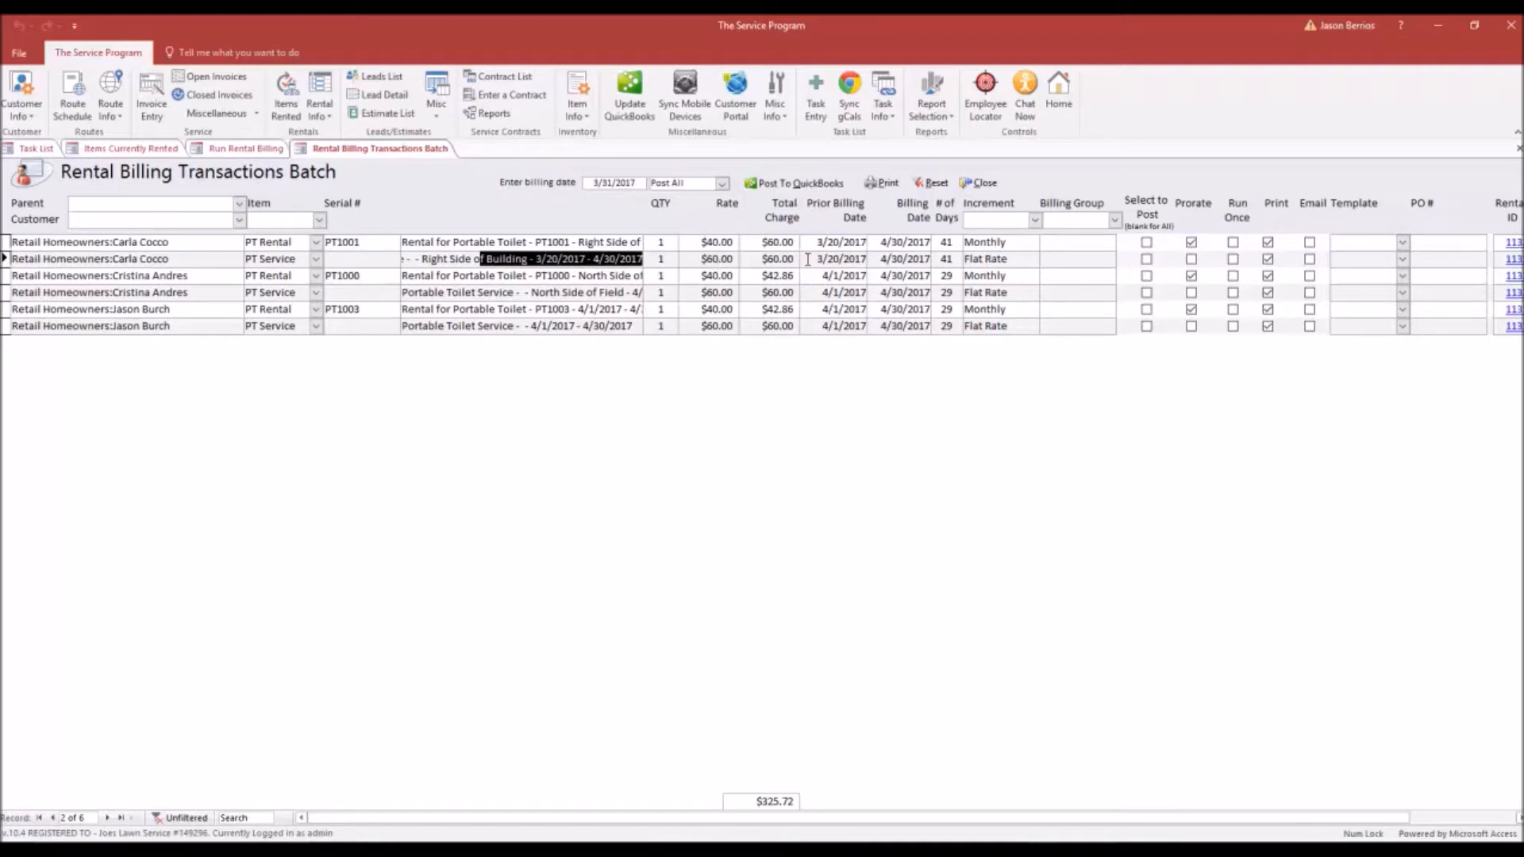
left_click(1012, 259)
key("Up")
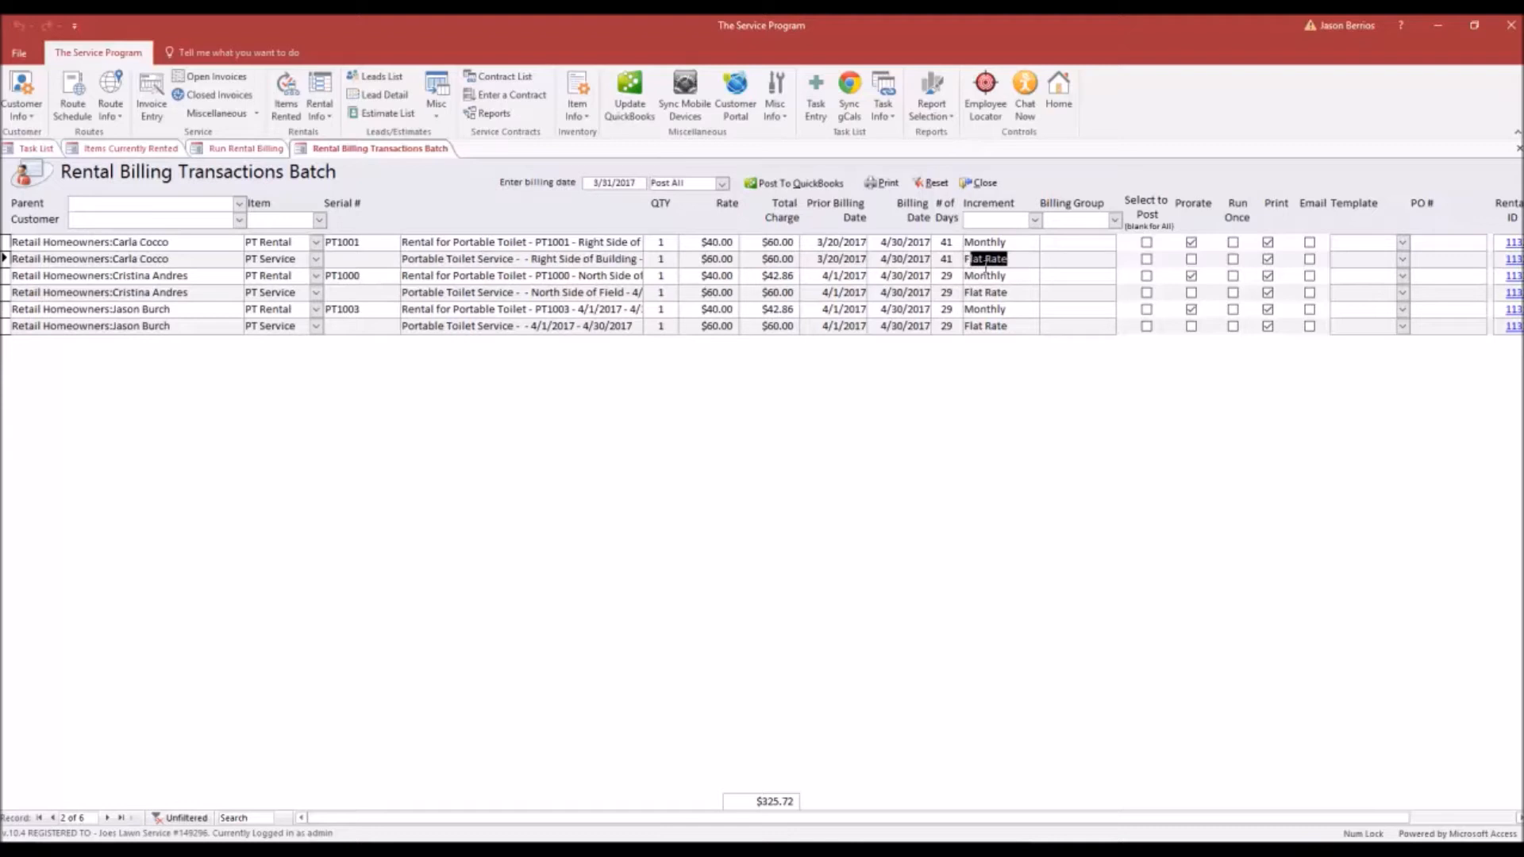
left_click(1016, 243)
Step: Examine the billing periods in the descriptions of the North Side of Field lines, the PT1003 rental and the last service line
left_click_drag(525, 277, 591, 296)
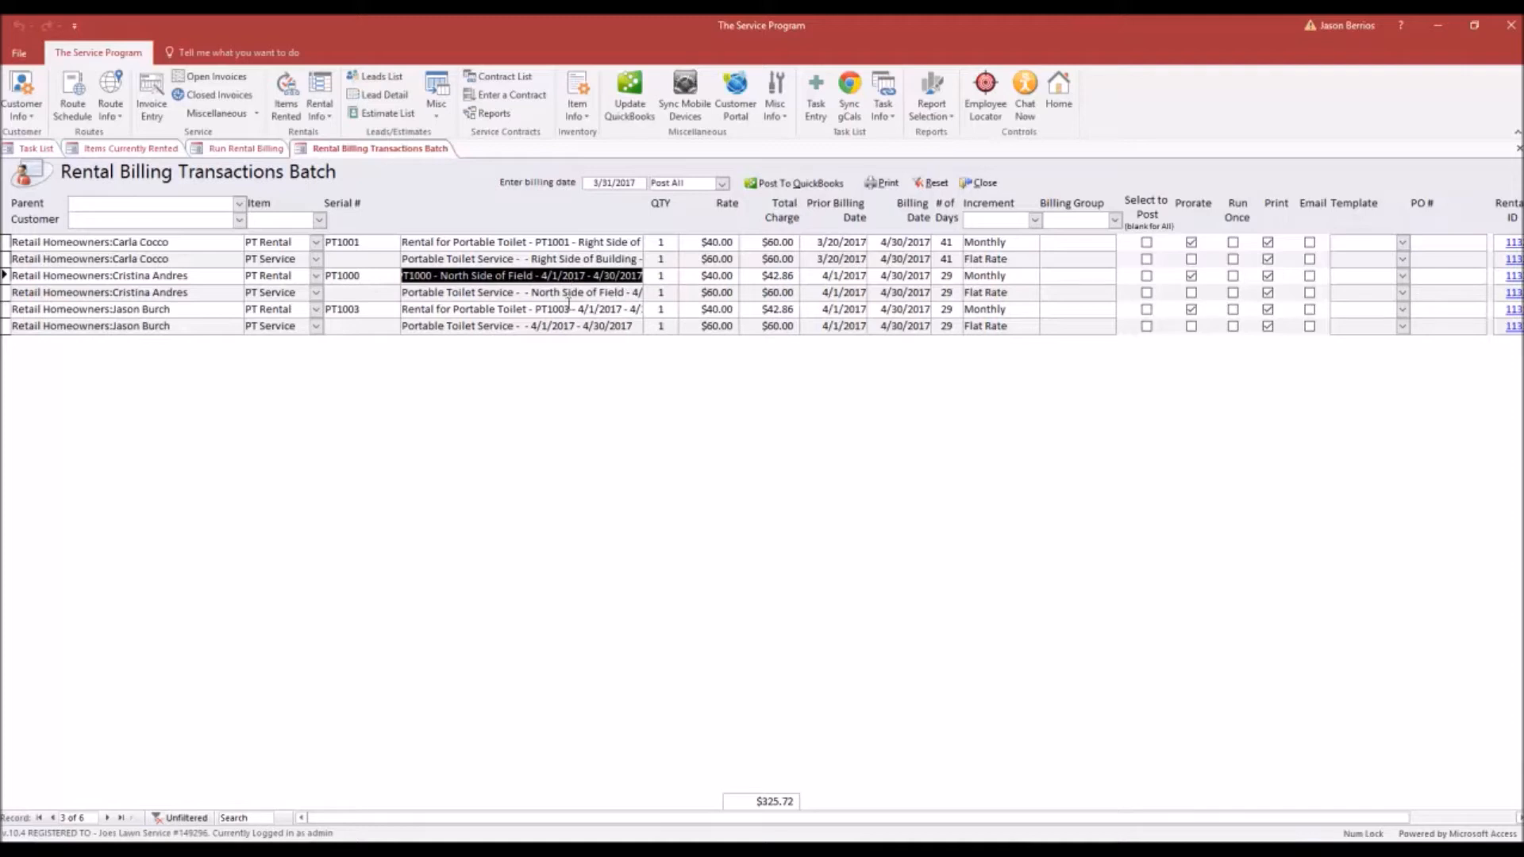
left_click_drag(607, 292, 719, 292)
left_click_drag(622, 311, 665, 313)
left_click_drag(563, 327, 646, 407)
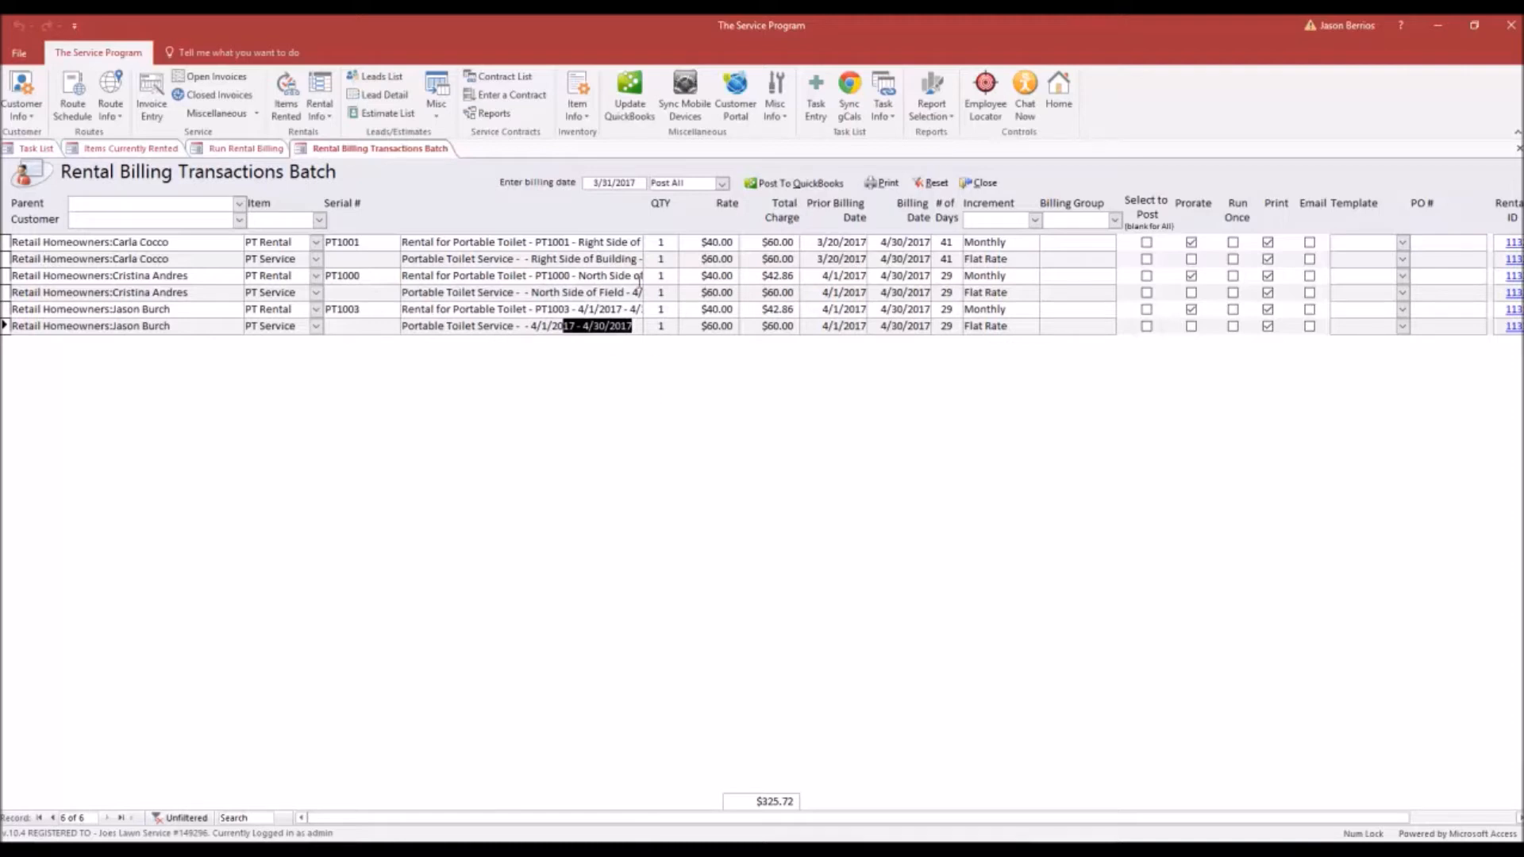
Step: Set the billing date of the rental billing transactions batch to 4/1/2017
left_click_drag(593, 184, 641, 192)
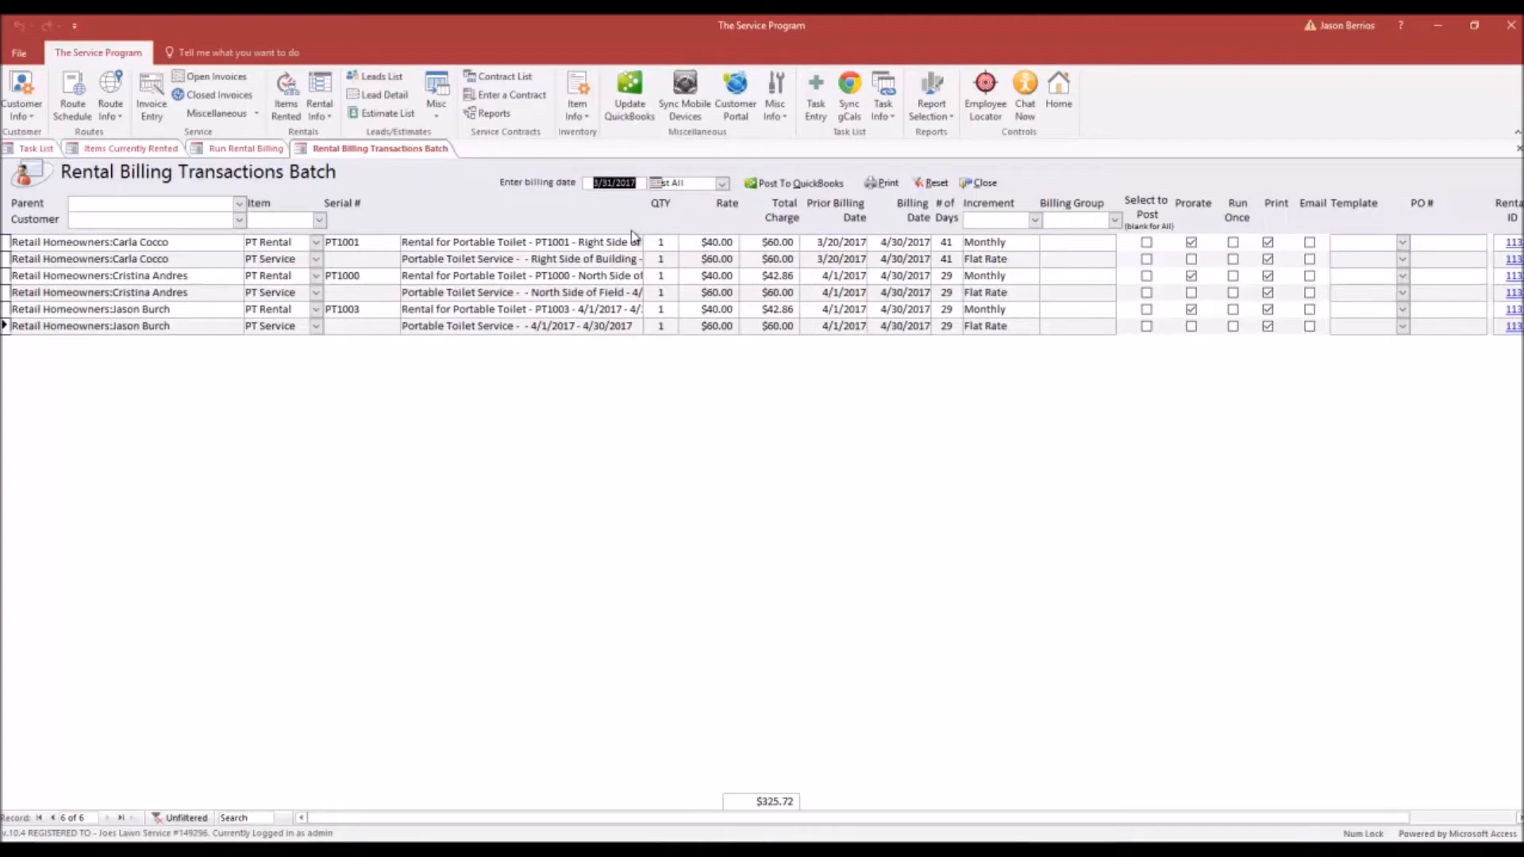
left_click(656, 183)
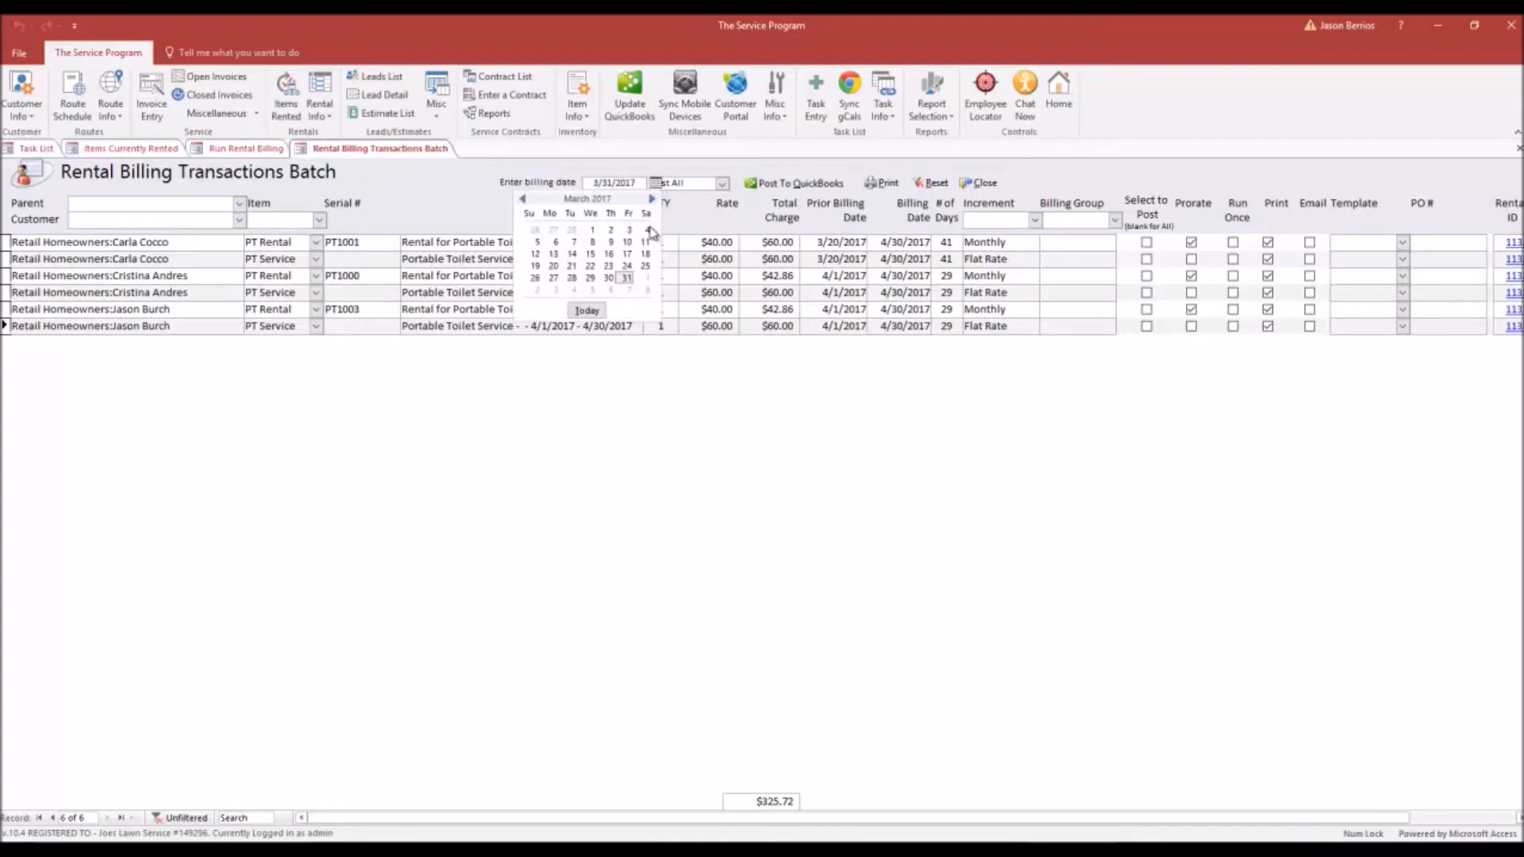
left_click(648, 288)
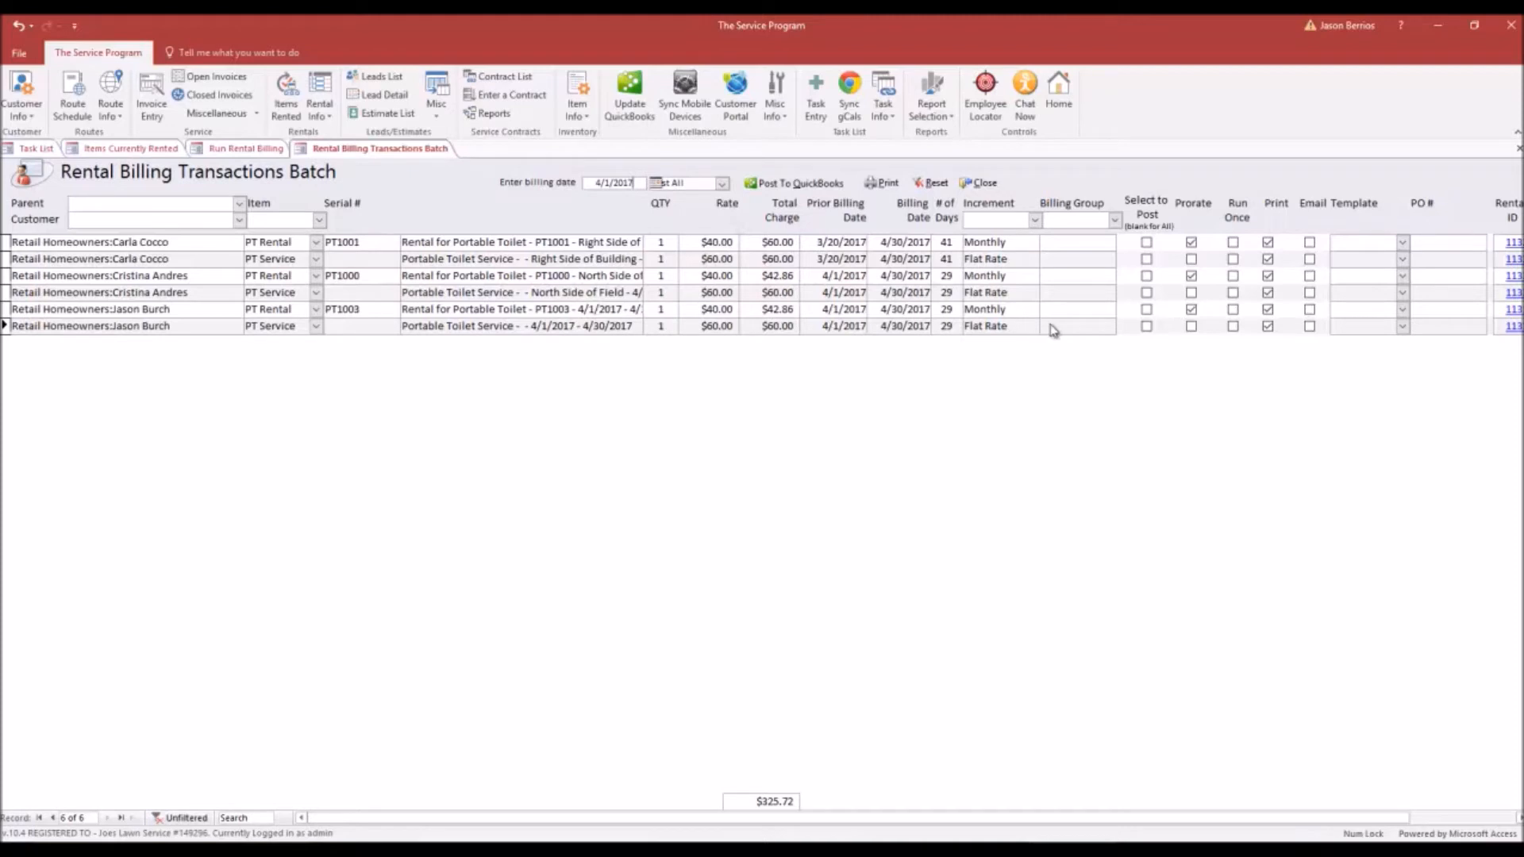
Step: Mark the PT1003 rental and its service line for posting and set the batch to Post Selected
left_click(1102, 314)
left_click(1146, 327)
left_click(1146, 309)
left_click(722, 183)
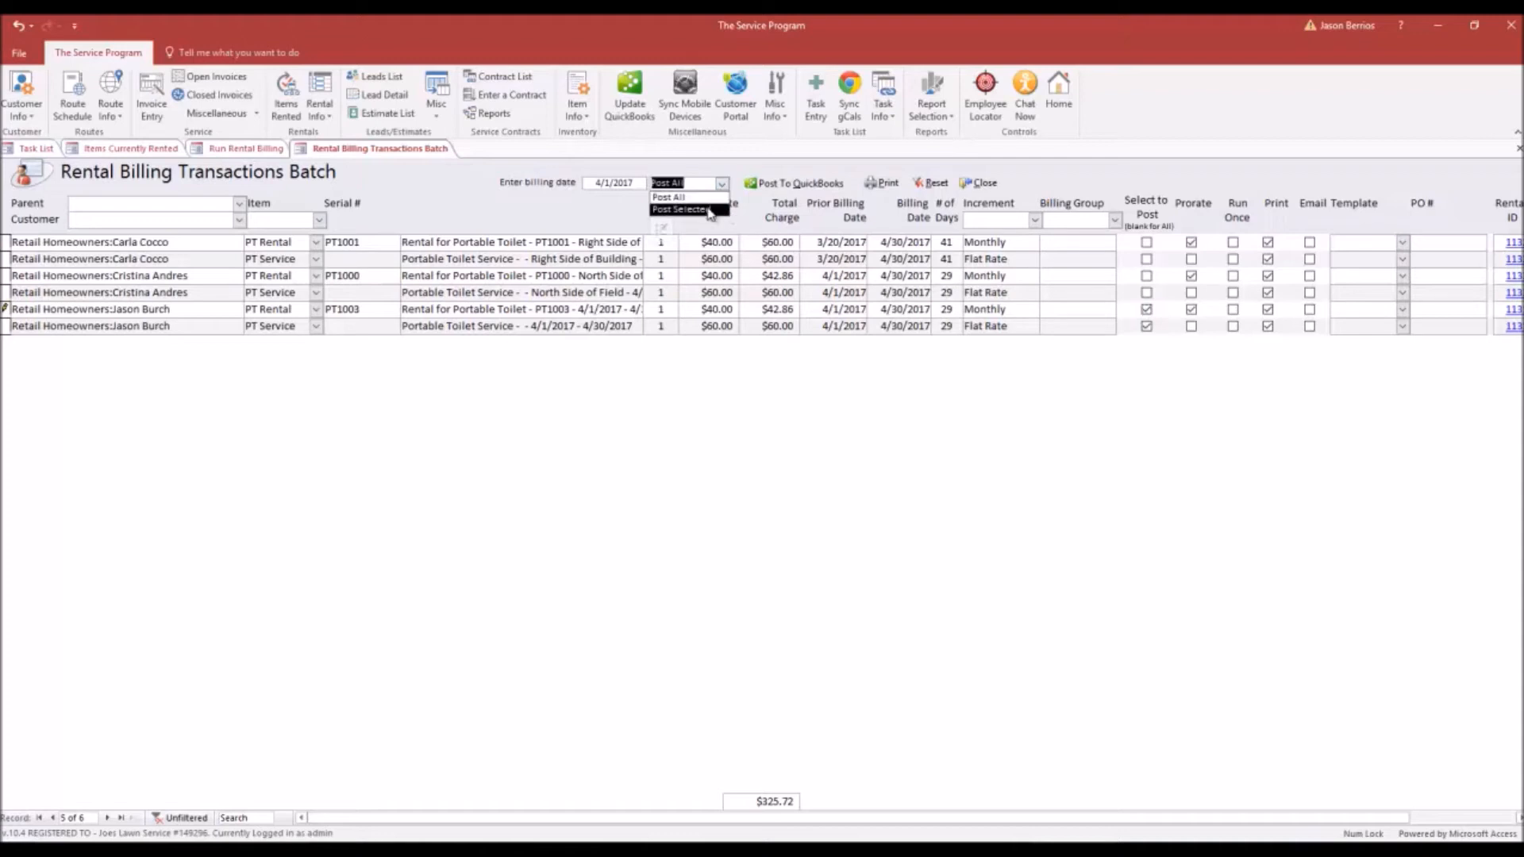
left_click(708, 210)
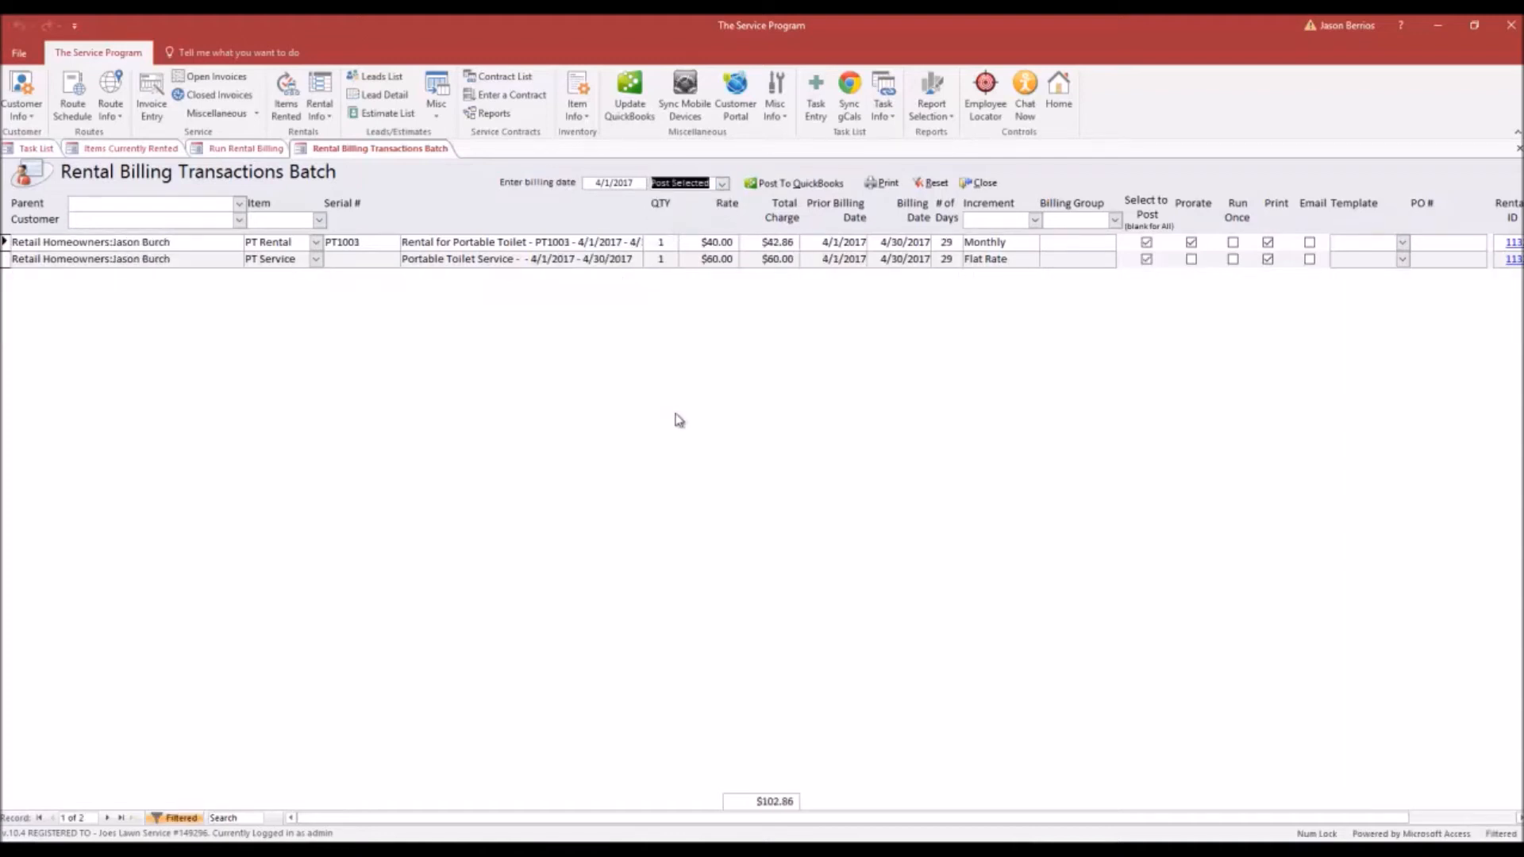
Step: Reset the batch to Post All and unmark the PT1003 rental and its service line for posting
left_click(932, 184)
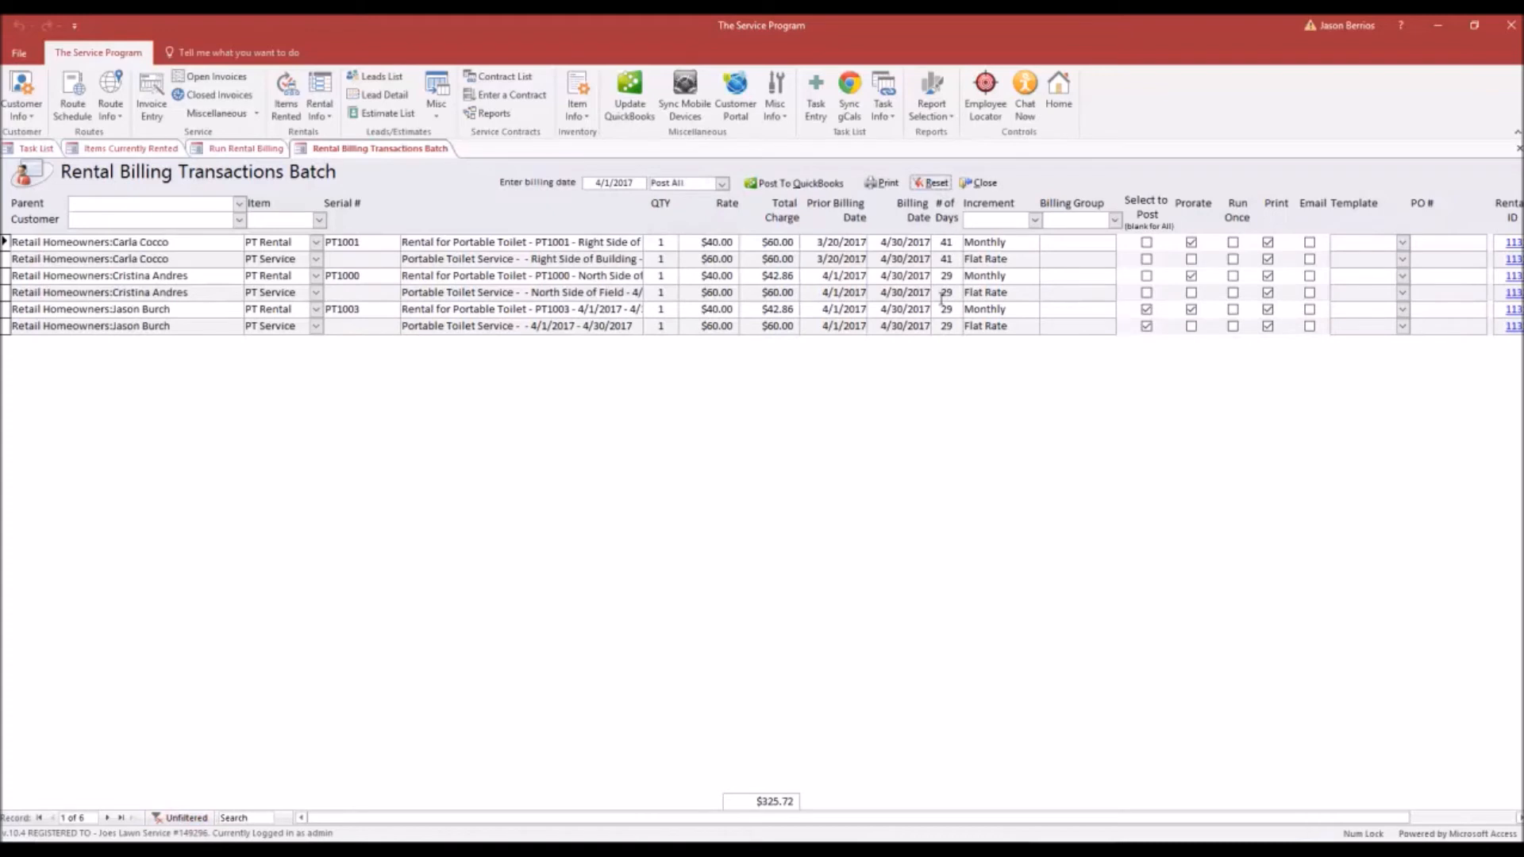
left_click(1146, 326)
left_click(1146, 310)
Step: Post all of the batch's rental billing transactions to QuickBooks and close the batch
left_click(794, 186)
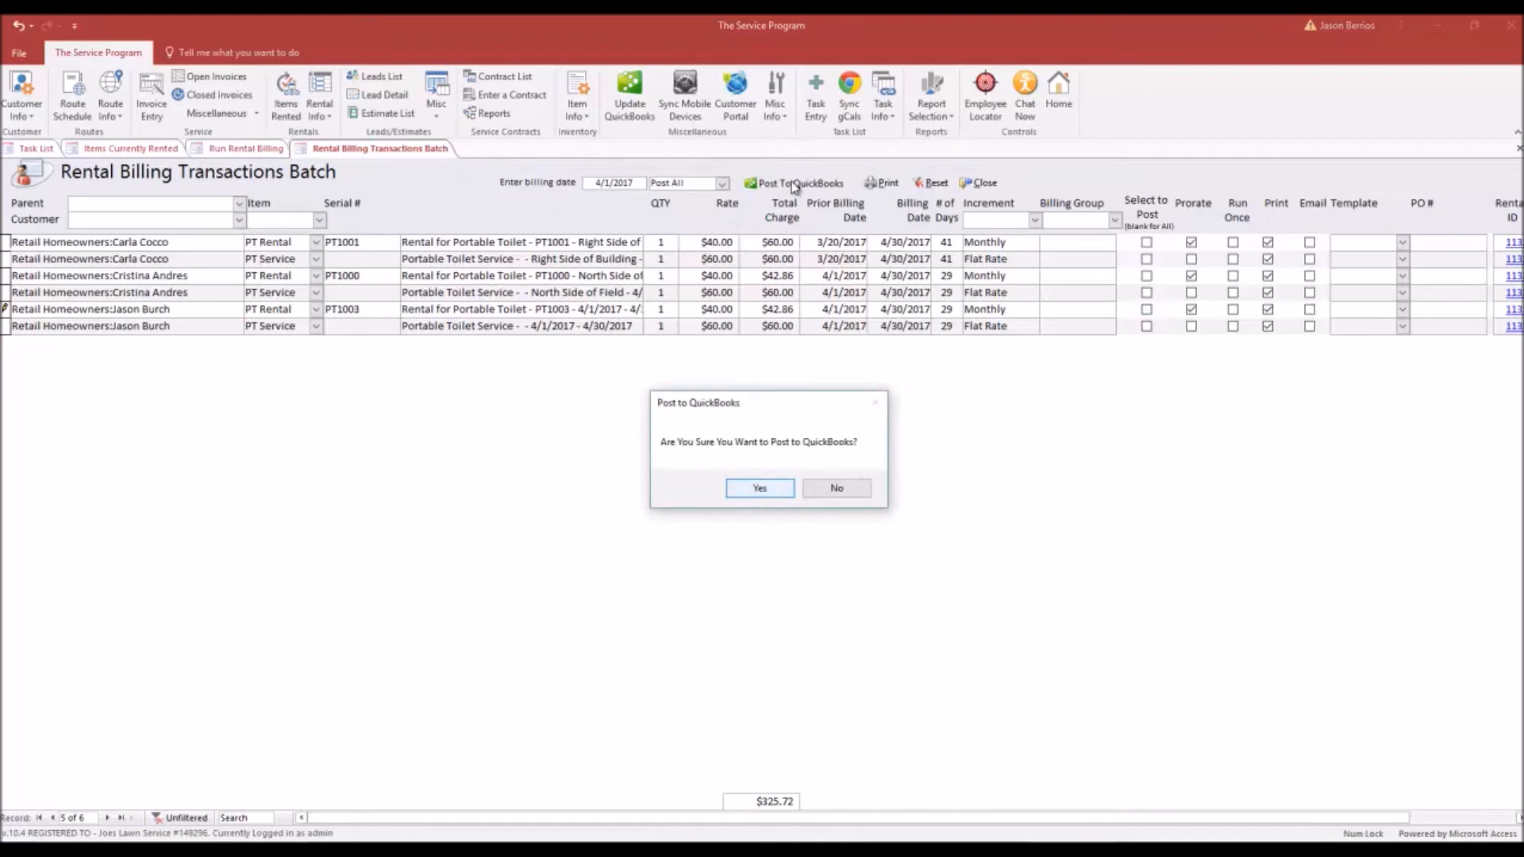
key("Return")
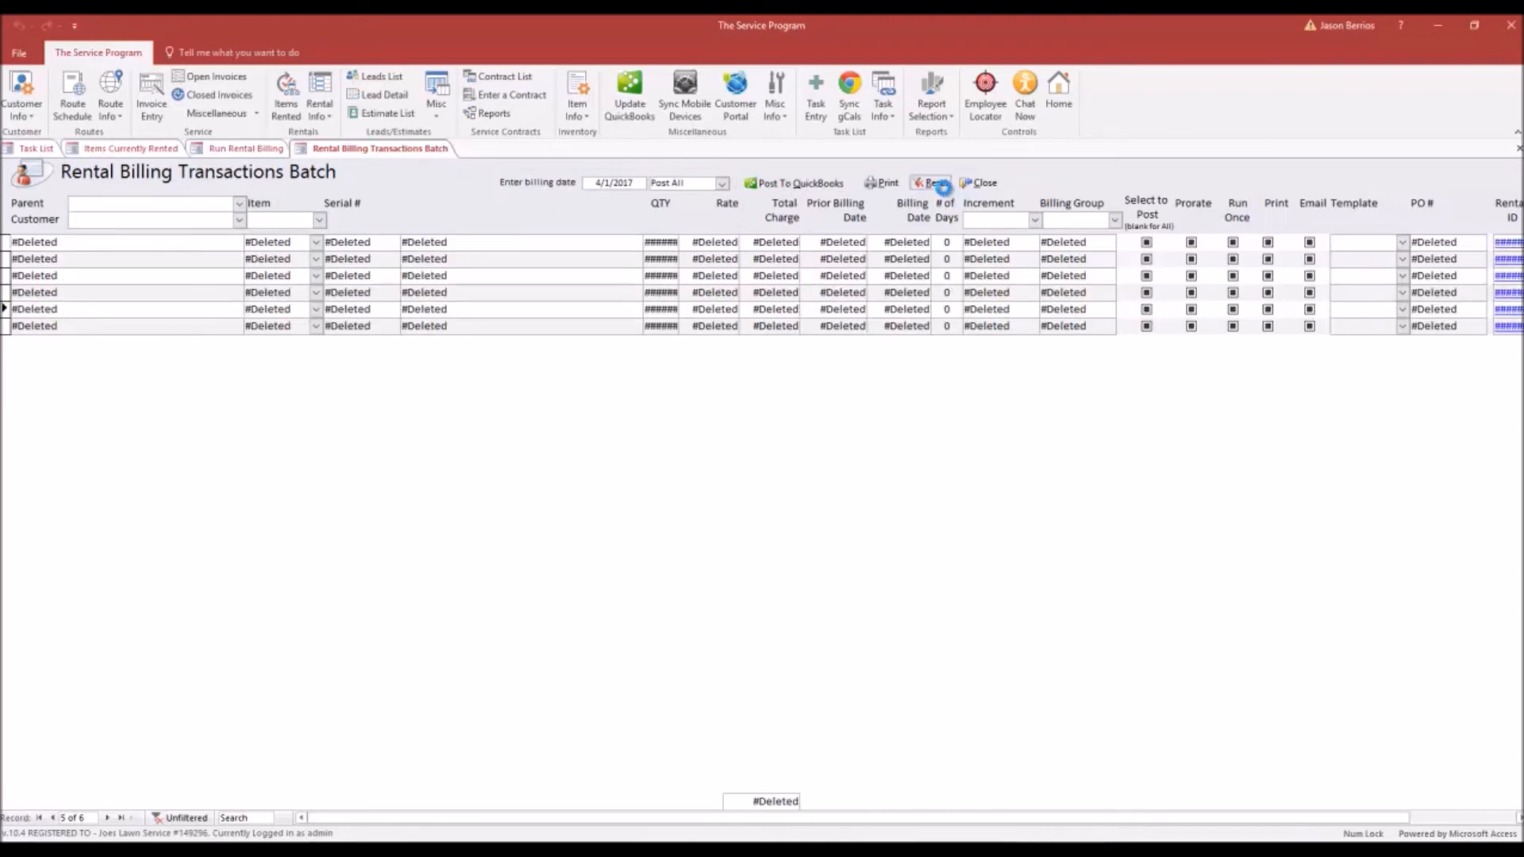
left_click(978, 182)
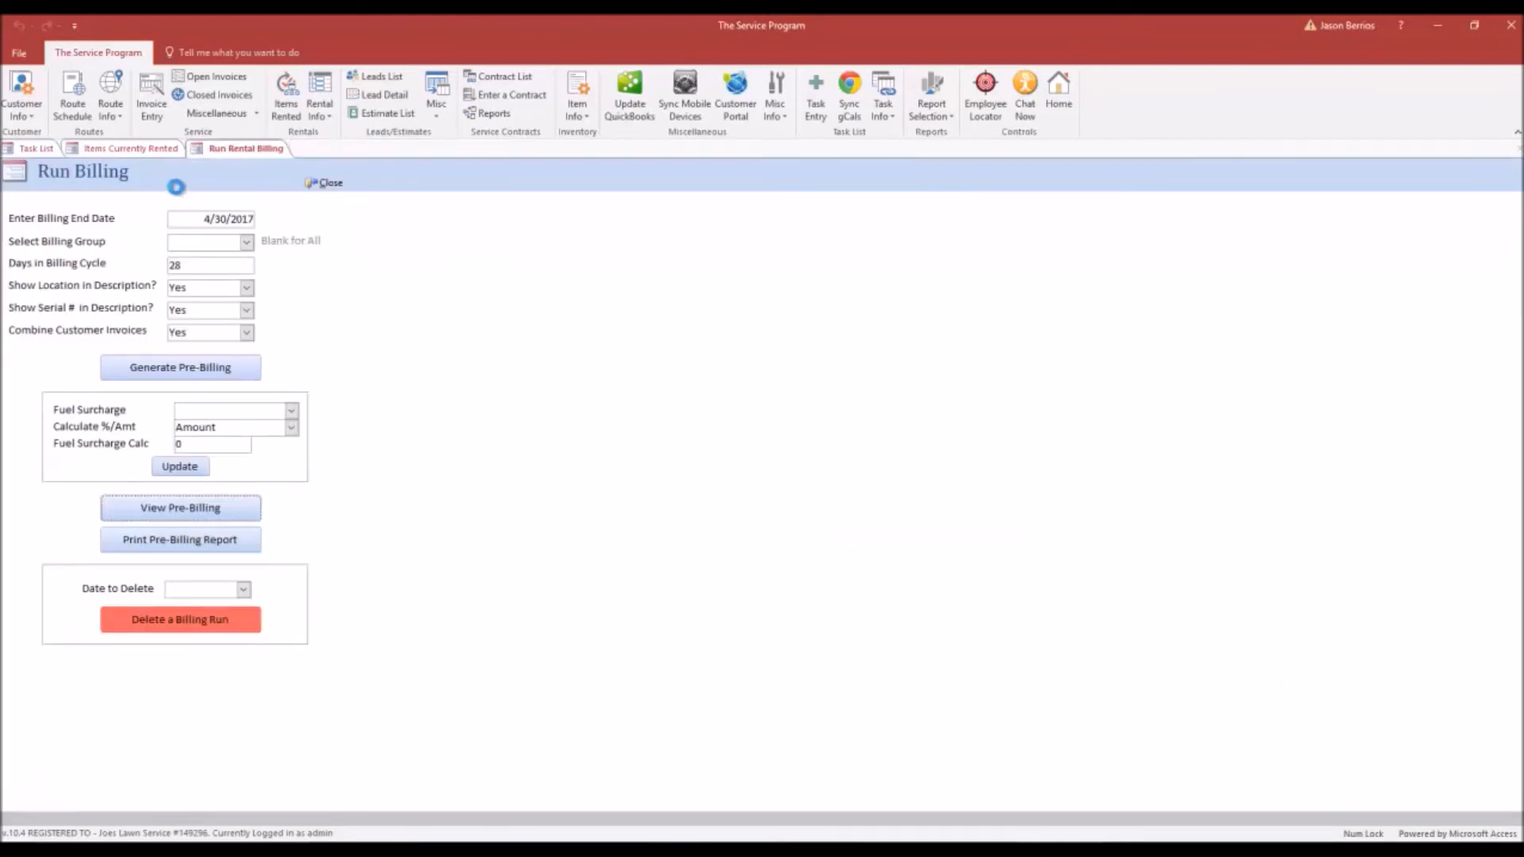
Step: Check the rented items' billing start dates in the Items Currently Rented list following the posting
left_click(150, 150)
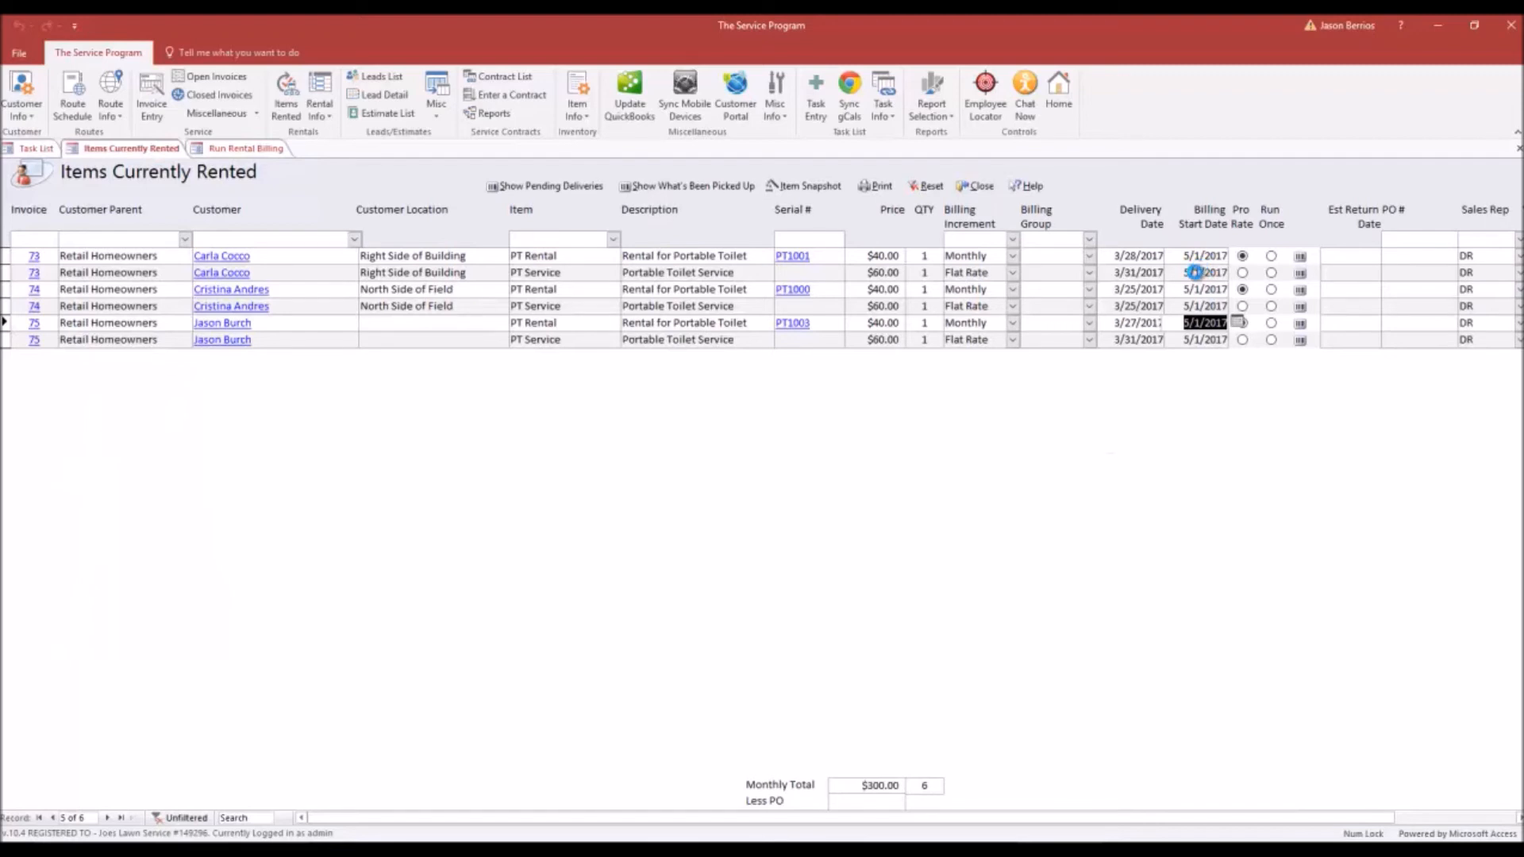
left_click(1194, 307)
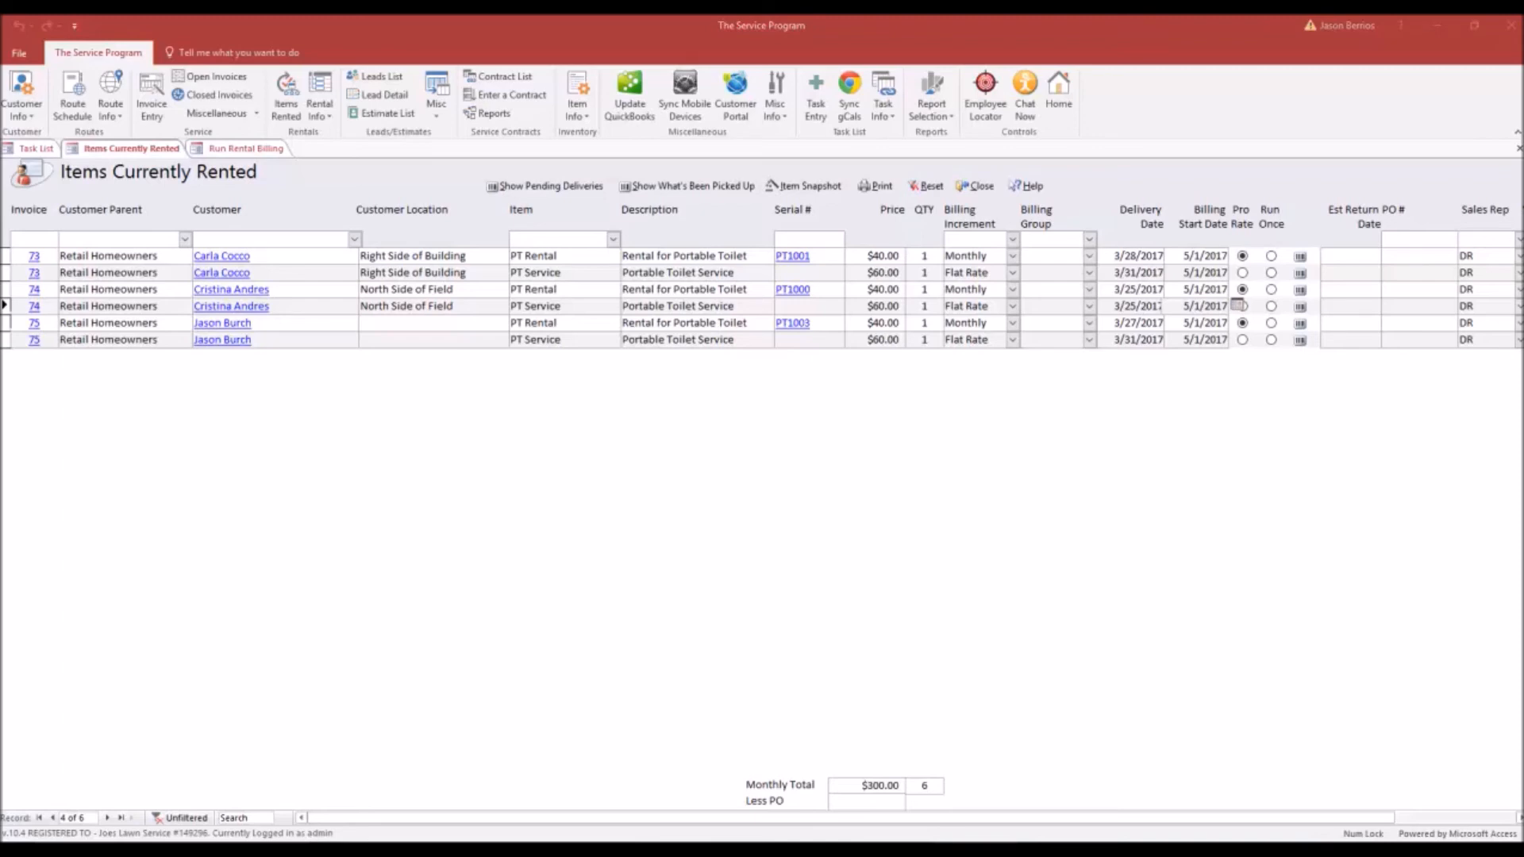
Step: Switch to QuickBooks, check the rental and service prices on the Right Side of Building invoice, and return to The Service Program
left_click_drag(1523, 285, 897, 19)
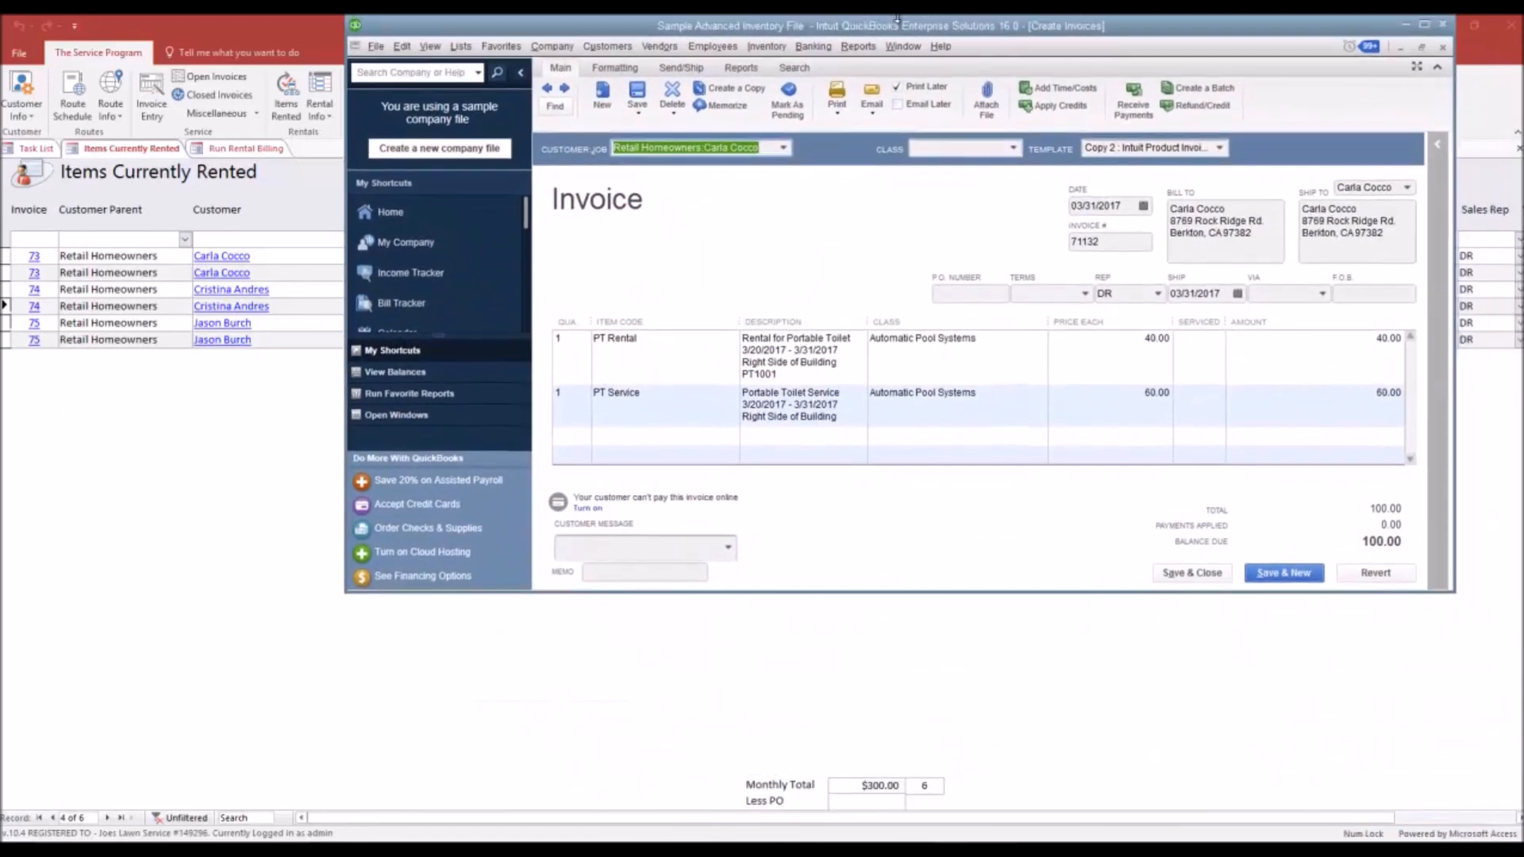
double_click(901, 24)
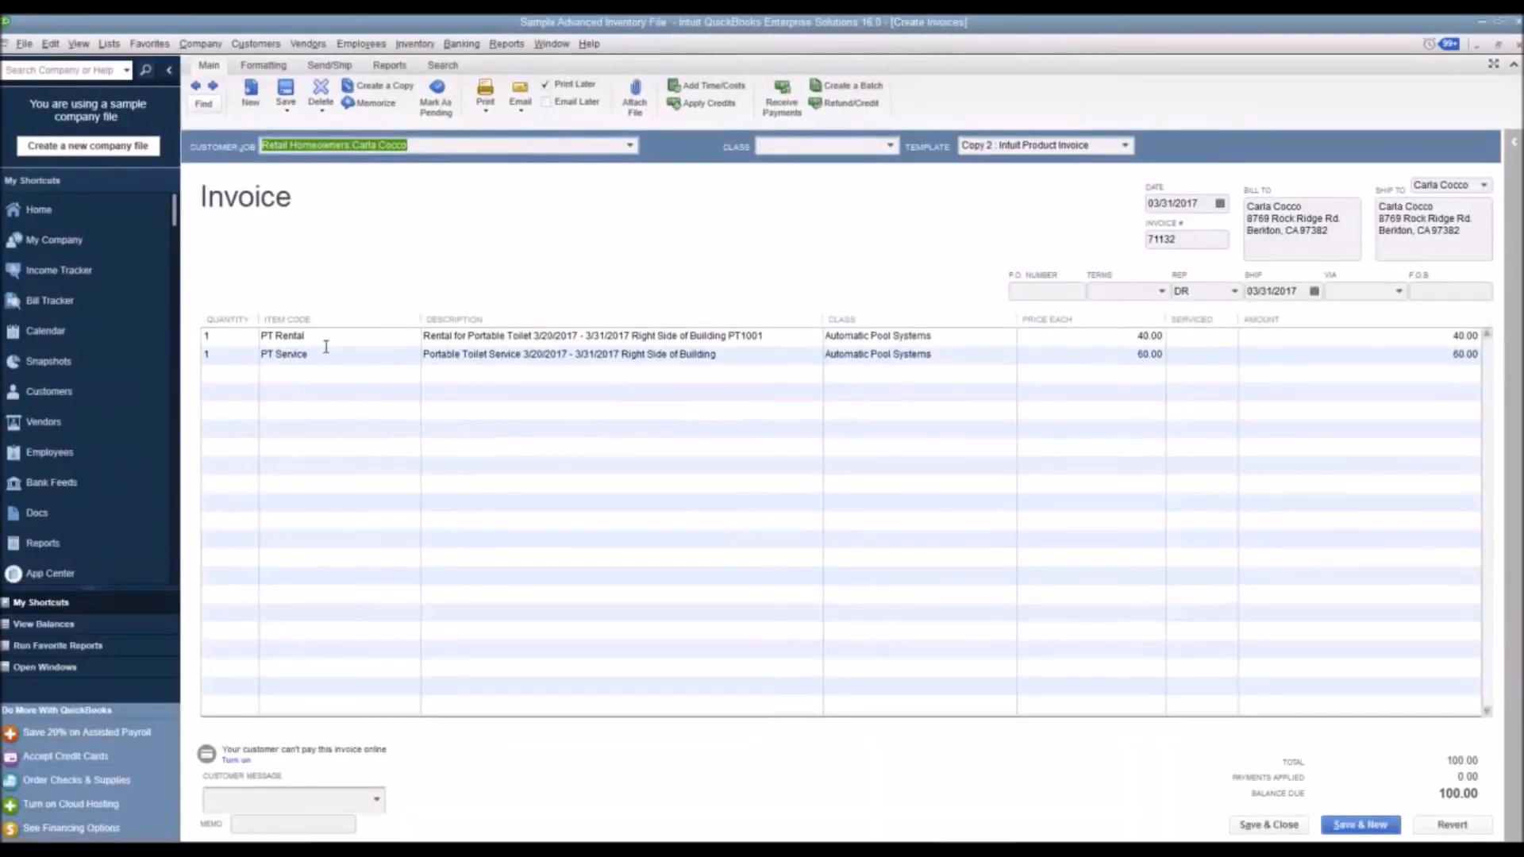
left_click(1127, 337)
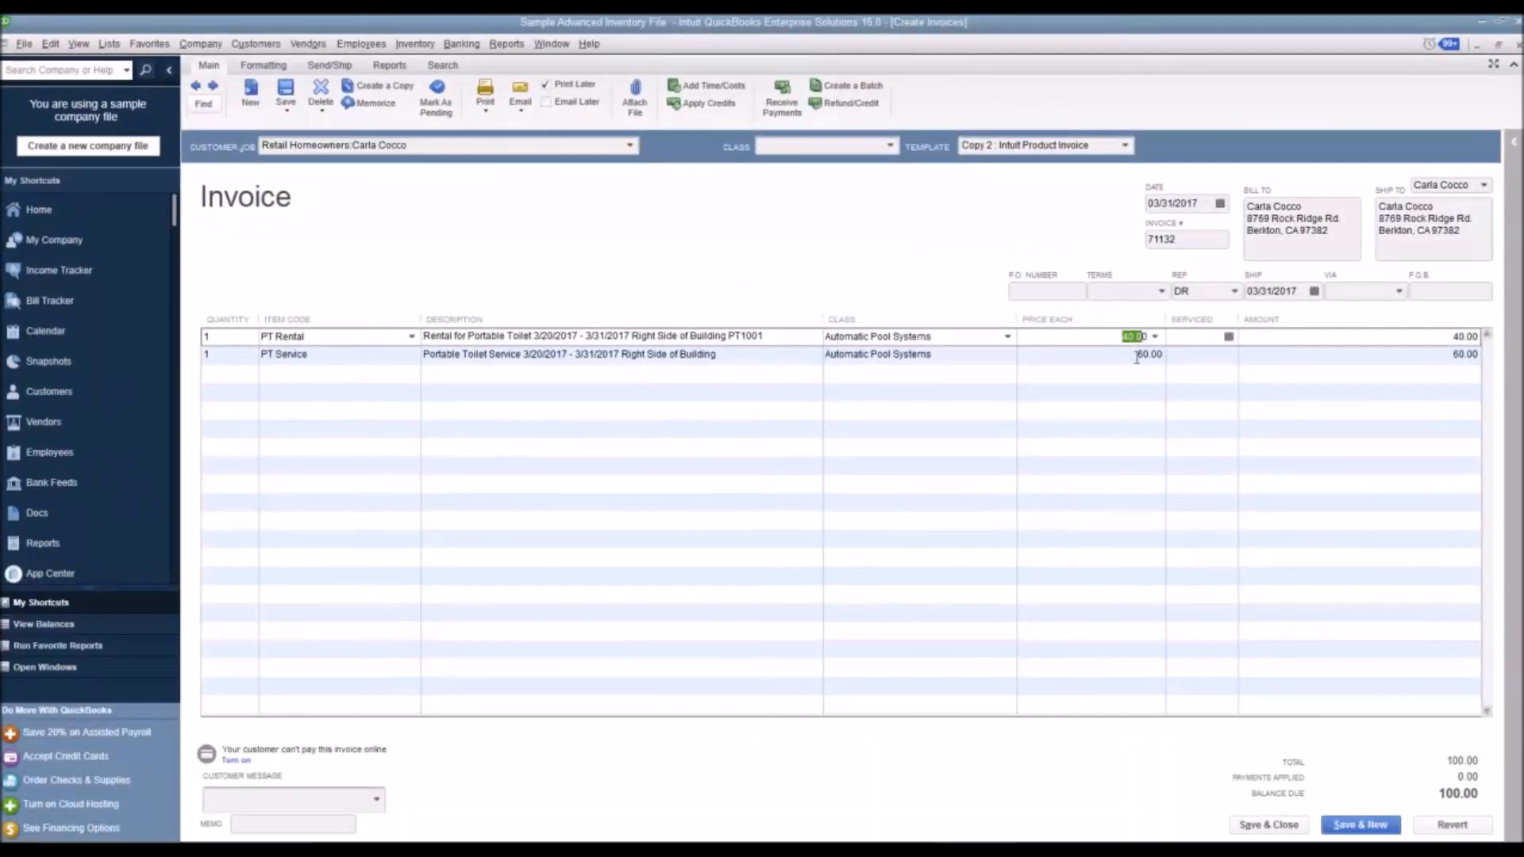
left_click(1133, 354)
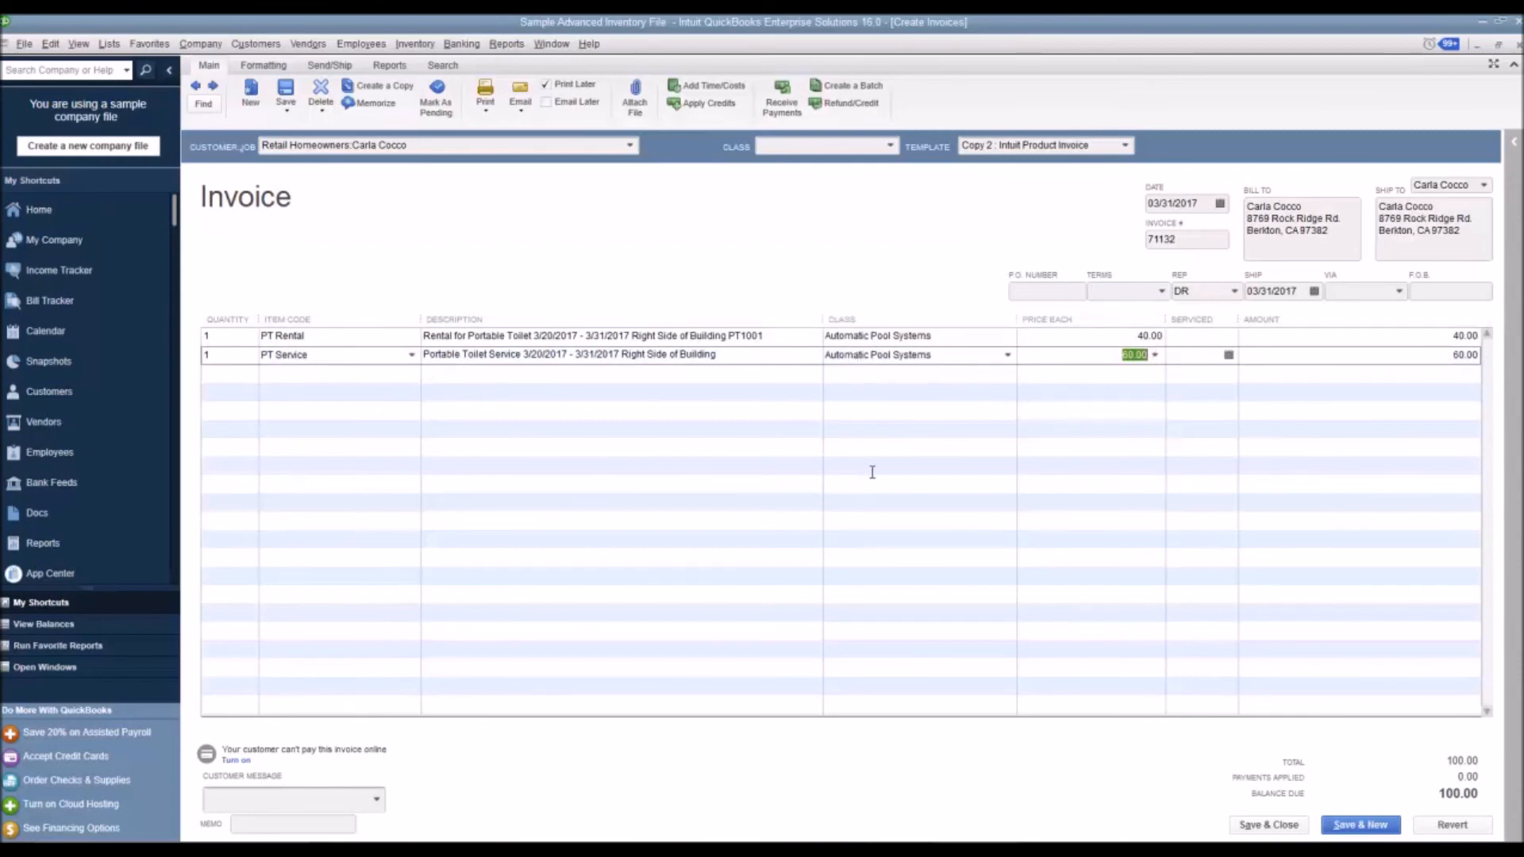
left_click_drag(1340, 23, 1523, 314)
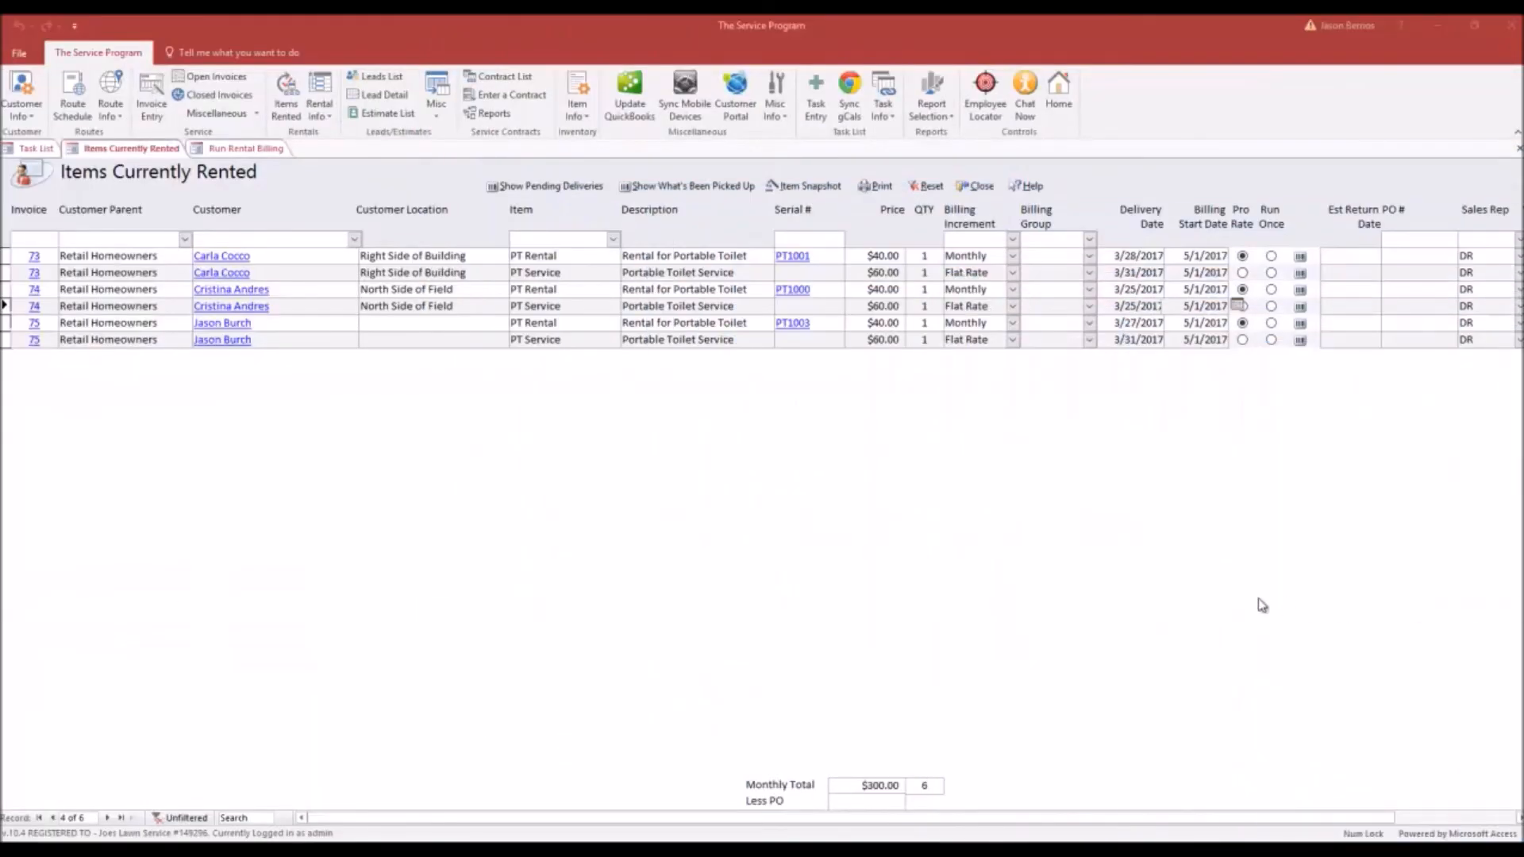